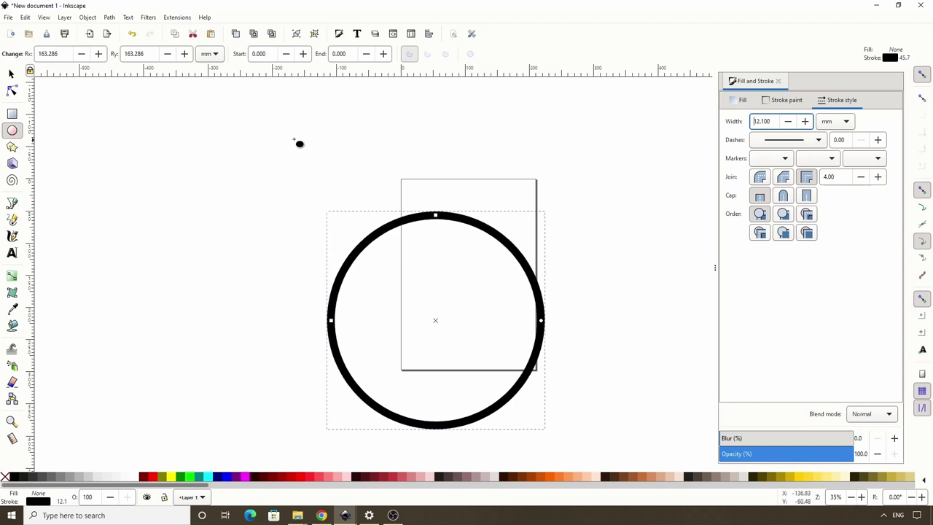
Move the thick black-outlined circle up so it overlaps the page
{"action": "left_click", "coordinate": [11, 74]}
{"action": "left_click_drag", "start_coordinate": [459, 216], "coordinate": [455, 193]}
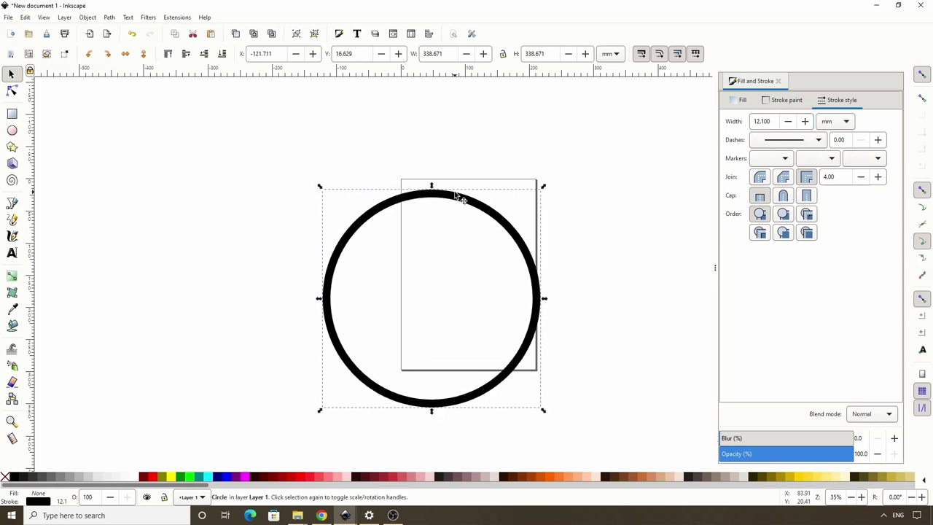
Duplicate the big circle and shrink the copy to about 71% as a concentric inner ring
{"action": "key", "text": "ctrl+d"}
{"action": "left_click_drag", "start_coordinate": [544, 412], "coordinate": [506, 386]}
{"action": "scroll", "coordinate": [761, 123], "scroll_direction": "down", "scroll_amount": 20}
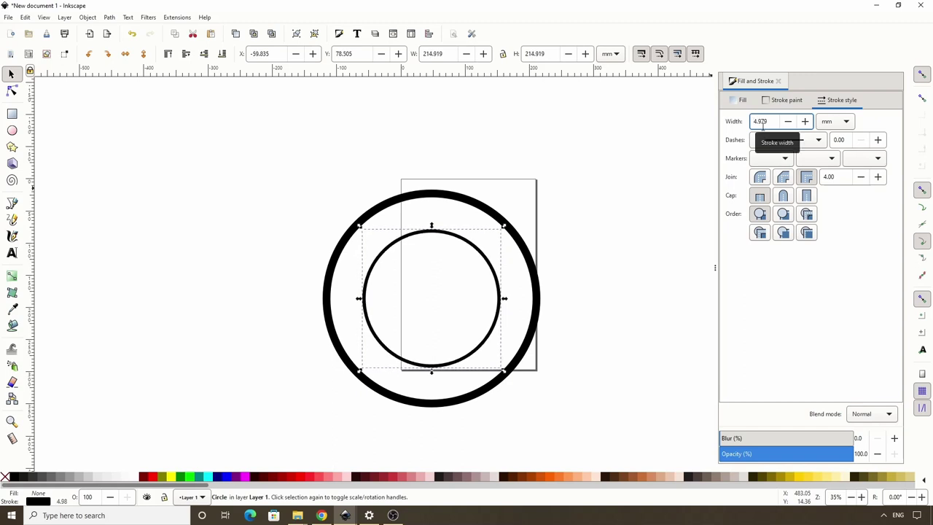
{"action": "left_click", "coordinate": [12, 253]}
{"action": "key", "text": "Escape"}
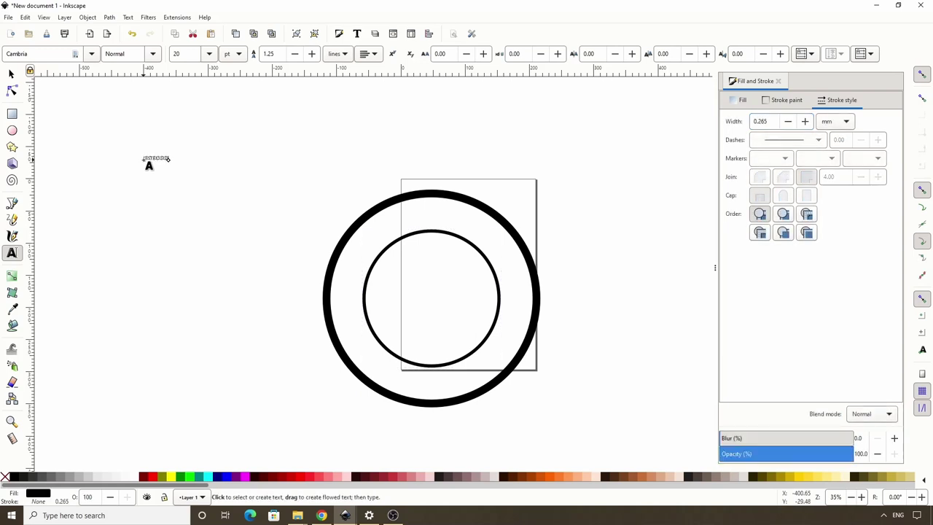
Enlarge the DISTRESSED text about four and a half times
{"action": "left_click", "coordinate": [11, 73]}
{"action": "left_click_drag", "start_coordinate": [142, 156], "coordinate": [284, 247]}
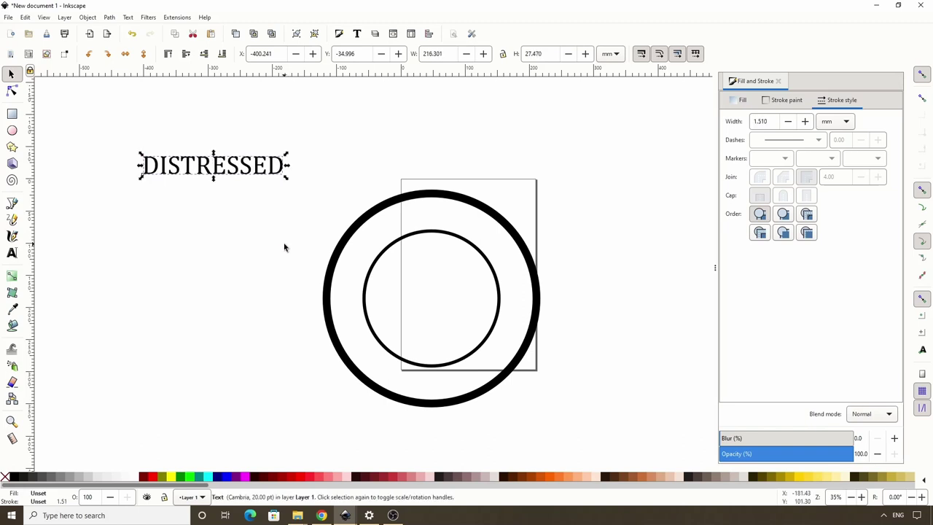
{"action": "left_click", "coordinate": [12, 252]}
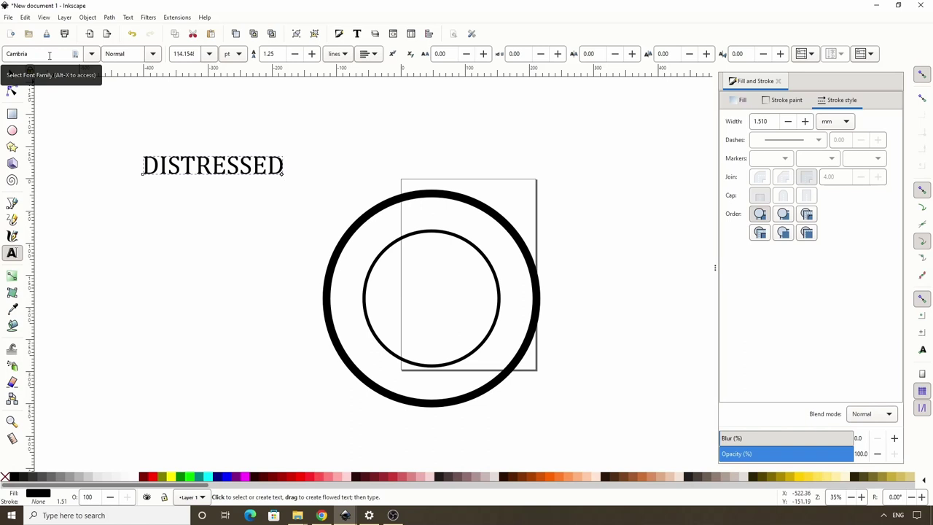
Duplicate DISTRESSED, move the copy up and right, and retype it as EFFECT
{"action": "left_click", "coordinate": [12, 74]}
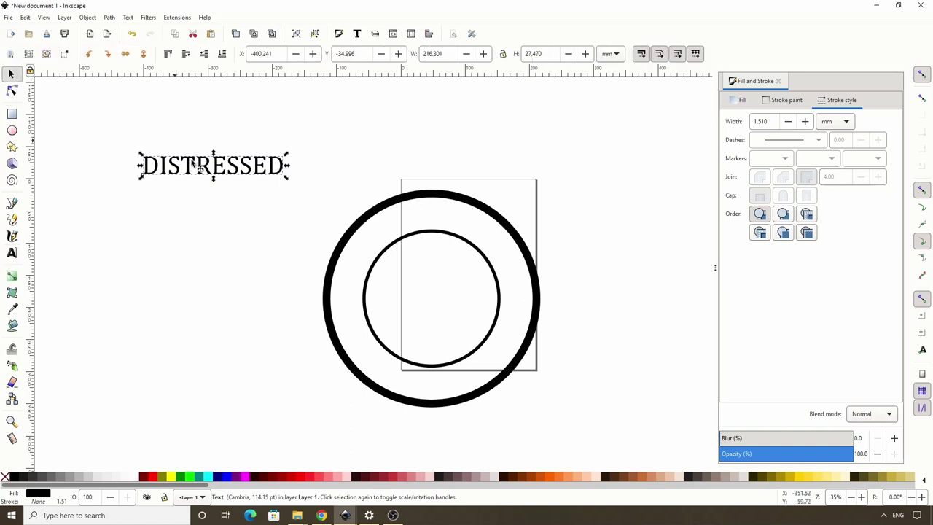
{"action": "key", "text": "ctrl+d"}
{"action": "left_click_drag", "start_coordinate": [255, 168], "coordinate": [324, 151]}
{"action": "double_click", "coordinate": [422, 150]}
{"action": "type", "text": "EFFECT"}
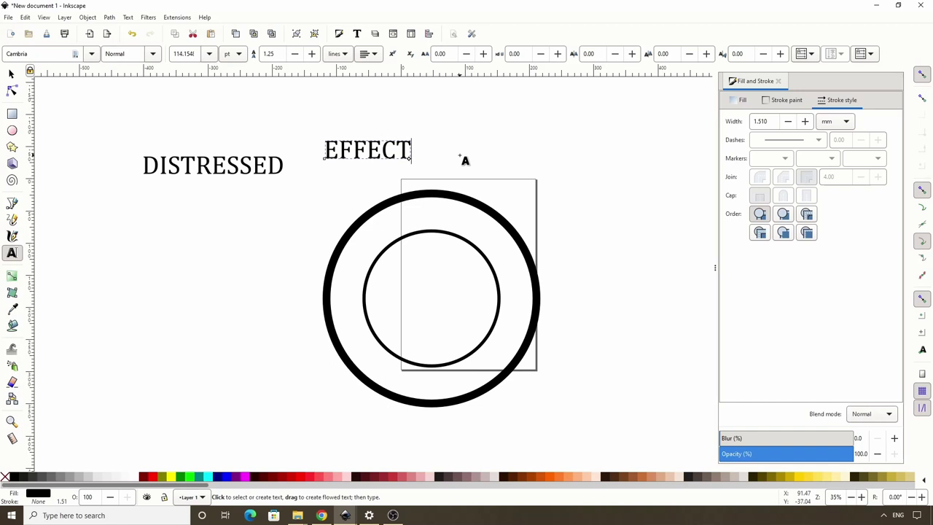
{"action": "left_click", "coordinate": [10, 73]}
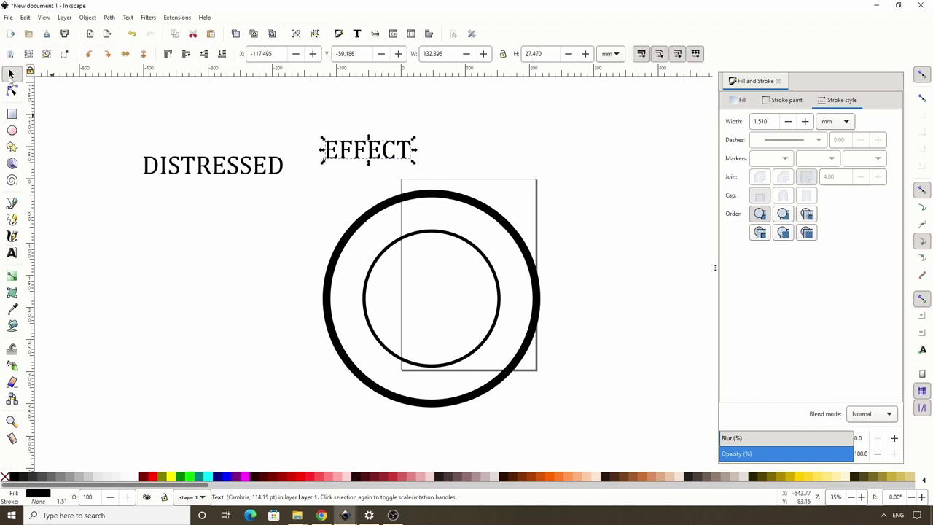
Duplicate the inner ring and scale the copy up to about 115%
{"action": "left_click", "coordinate": [389, 250]}
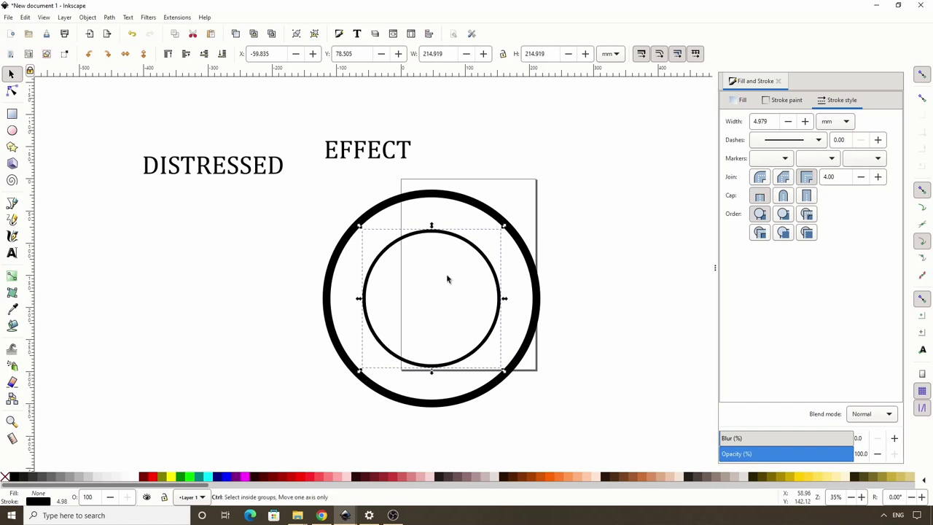
{"action": "key", "text": "ctrl+d"}
{"action": "left_click_drag", "start_coordinate": [504, 374], "coordinate": [514, 387]}
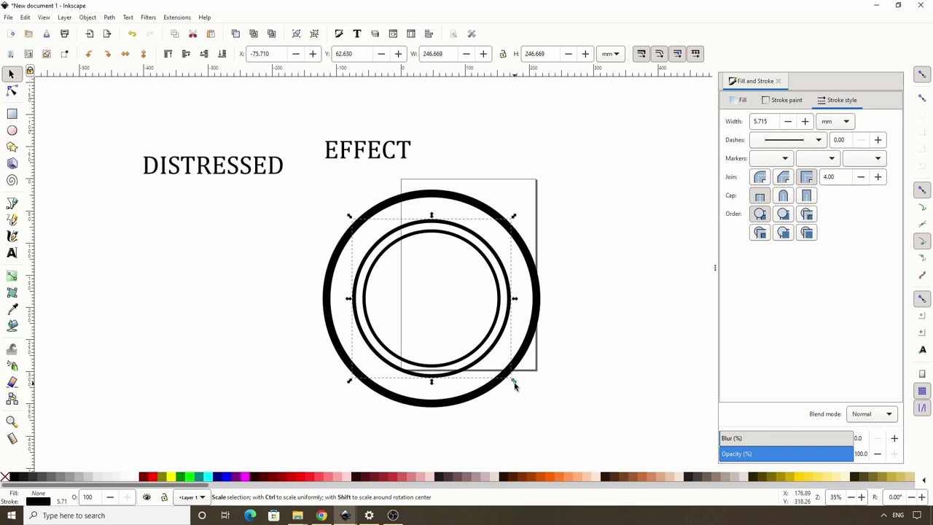
Try wrapping DISTRESSED around the ring with Put on Path, then undo it
{"action": "left_click", "coordinate": [241, 174], "text": "shift"}
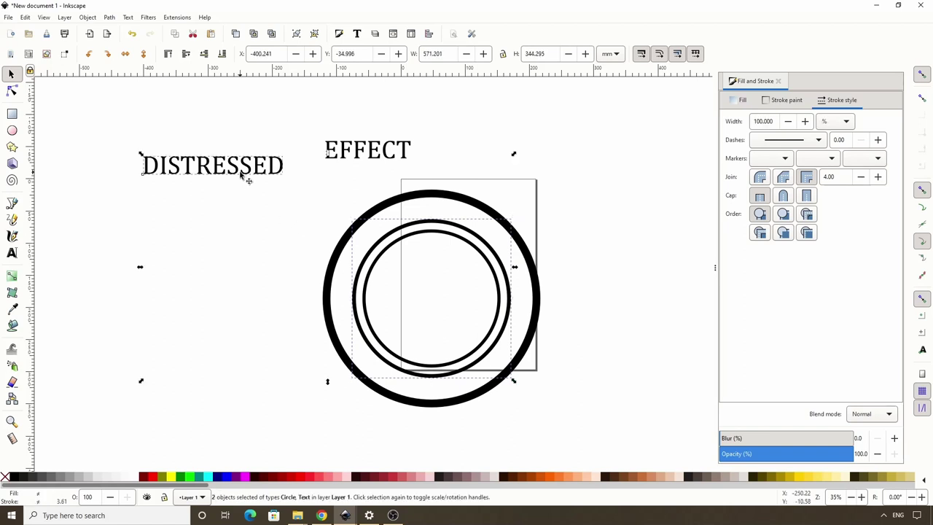
{"action": "left_click", "coordinate": [128, 18]}
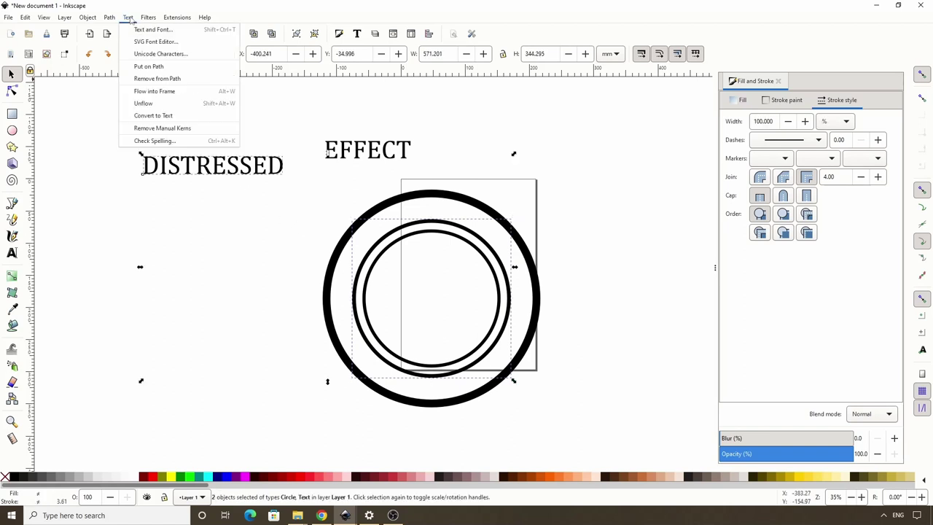
{"action": "left_click", "coordinate": [148, 67]}
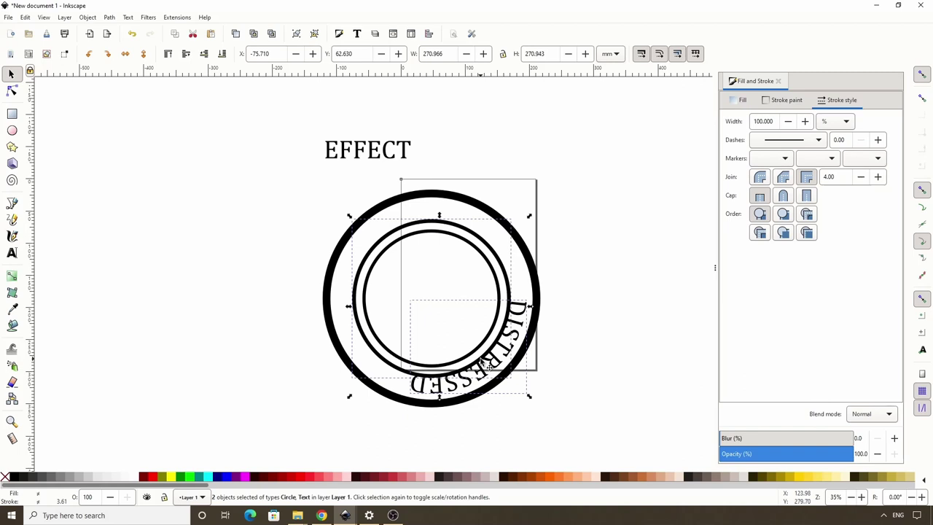
{"action": "key", "text": "ctrl+z"}
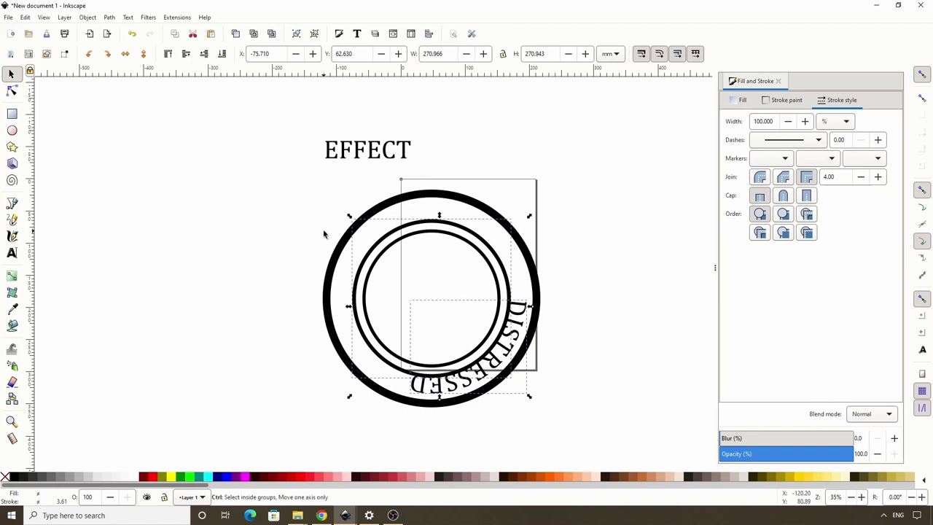
Centre-align the DISTRESSED text
{"action": "left_click", "coordinate": [267, 229]}
{"action": "left_click", "coordinate": [253, 174]}
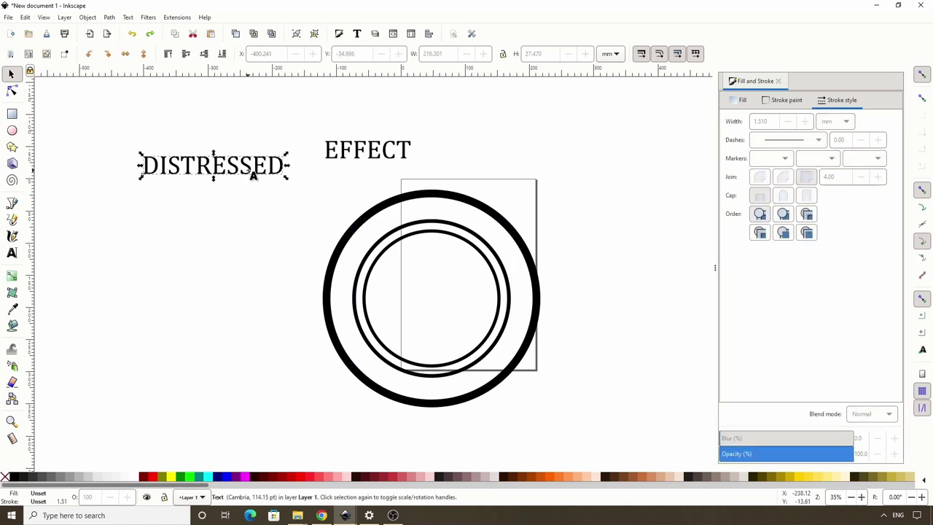
{"action": "double_click", "coordinate": [253, 174]}
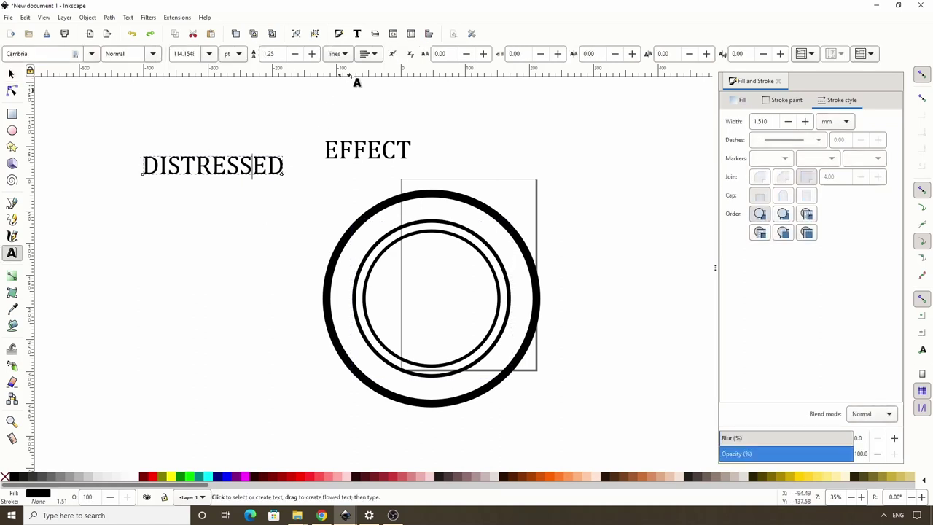
{"action": "left_click", "coordinate": [368, 56]}
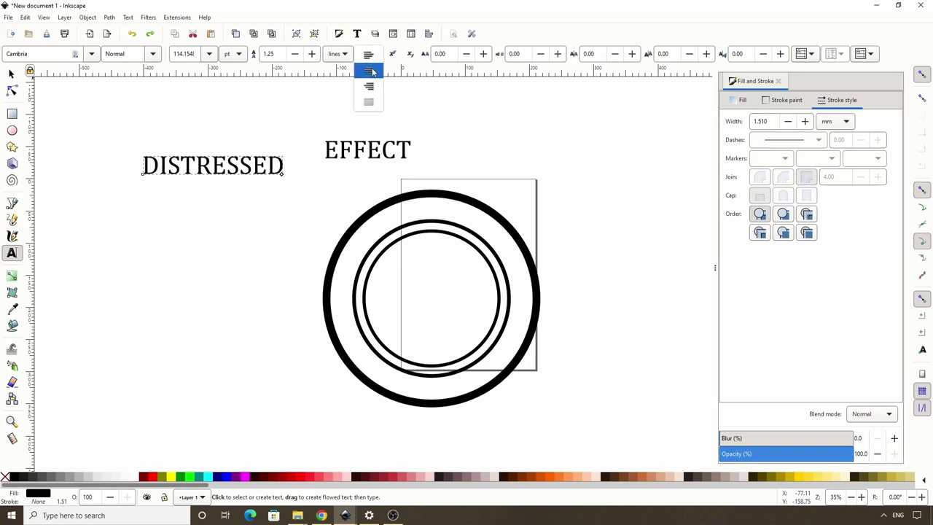
{"action": "left_click", "coordinate": [370, 71]}
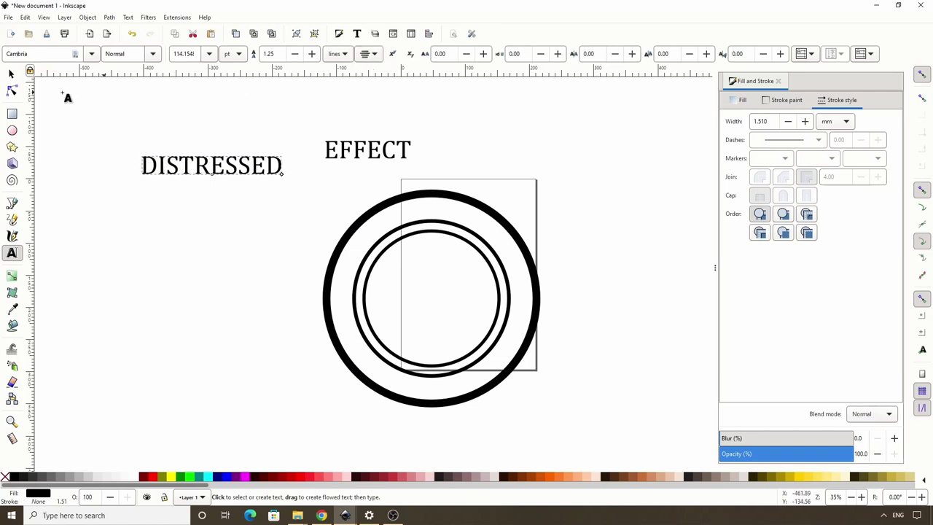
Wrap DISTRESSED along the middle ring and put the ring into rotate mode
{"action": "left_click", "coordinate": [11, 74]}
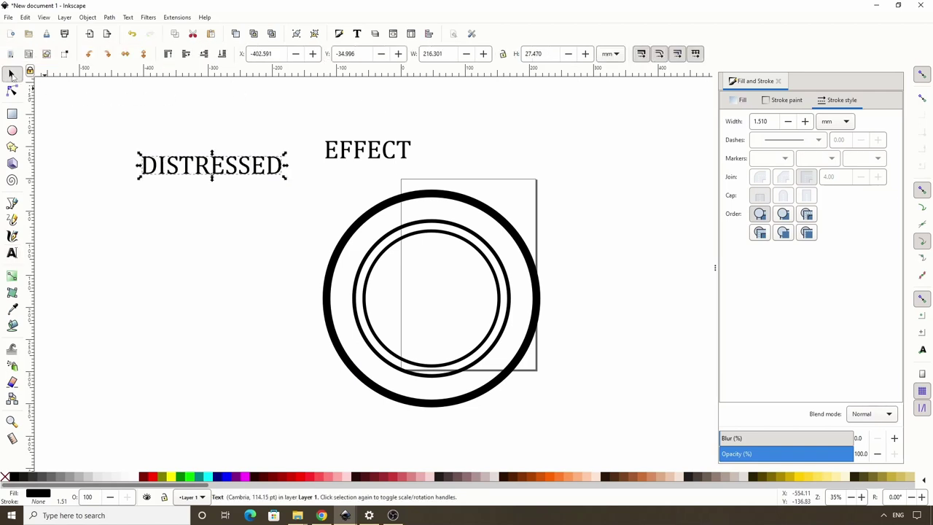
{"action": "left_click", "coordinate": [463, 226], "text": "shift"}
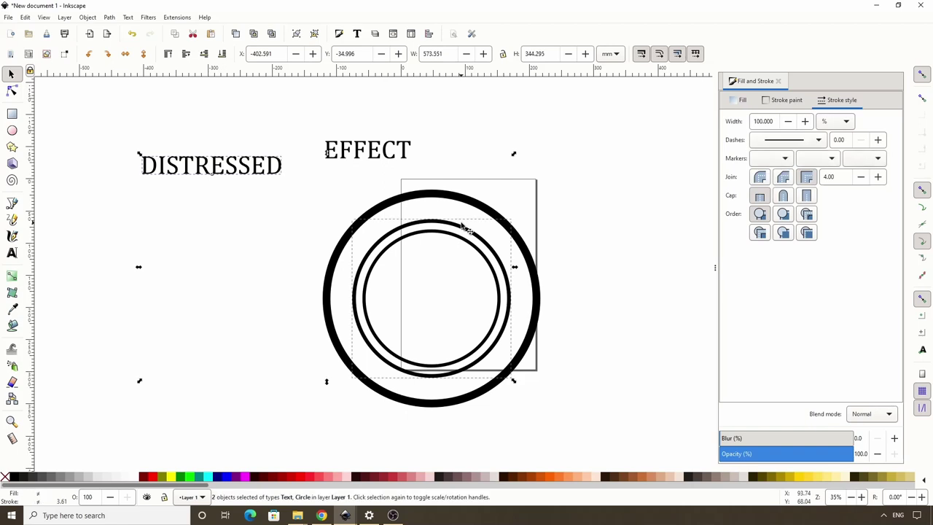
{"action": "left_click", "coordinate": [128, 18]}
{"action": "left_click", "coordinate": [151, 67]}
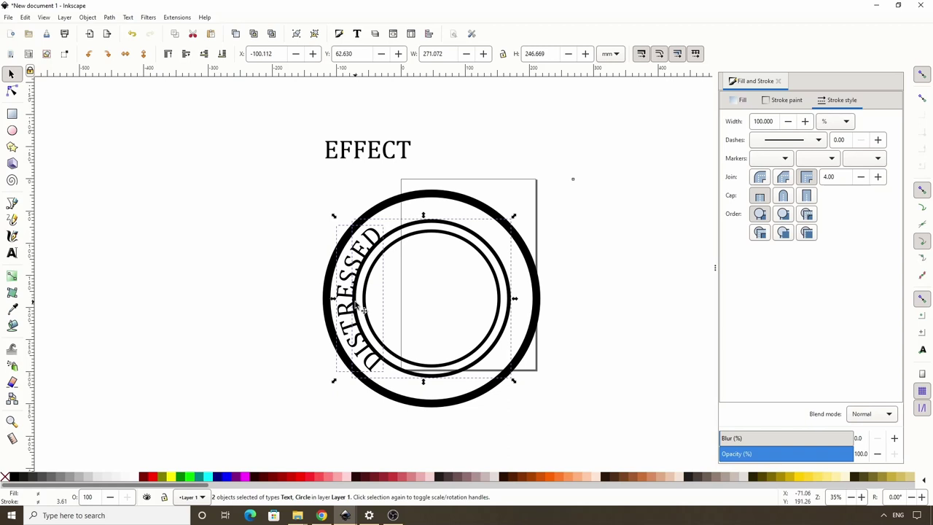
{"action": "left_click", "coordinate": [245, 261]}
{"action": "left_click", "coordinate": [438, 223]}
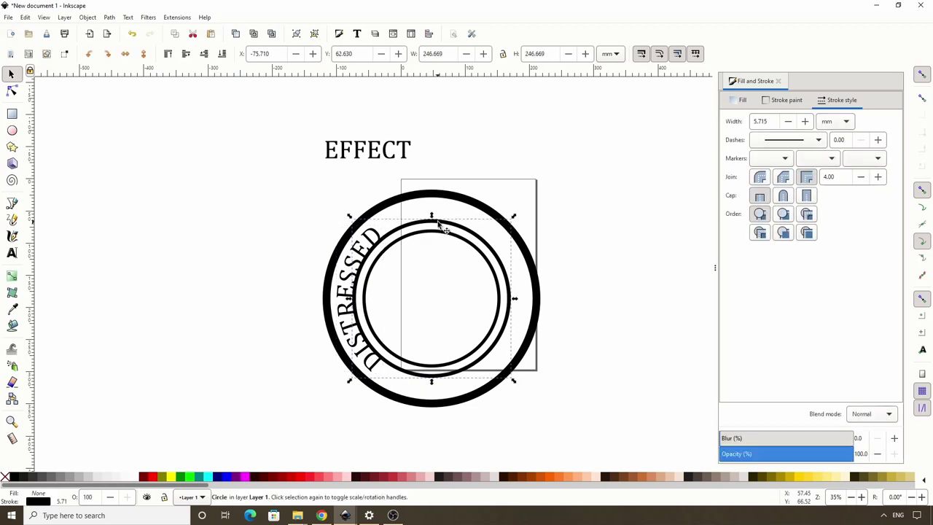
{"action": "left_click", "coordinate": [438, 223]}
Rotate the ring so DISTRESSED arcs across the top, shrinking it slightly
{"action": "left_click_drag", "start_coordinate": [350, 217], "coordinate": [512, 204]}
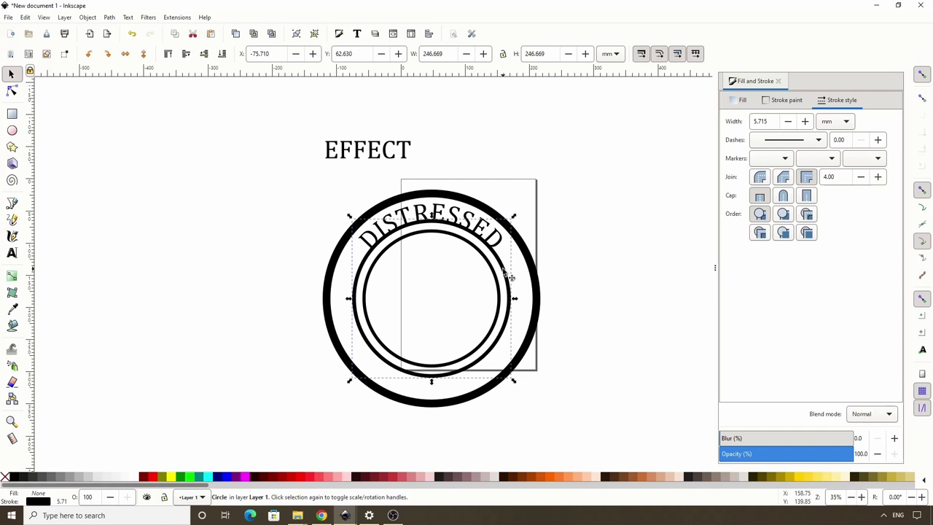
{"action": "left_click", "coordinate": [5, 477], "text": "shift"}
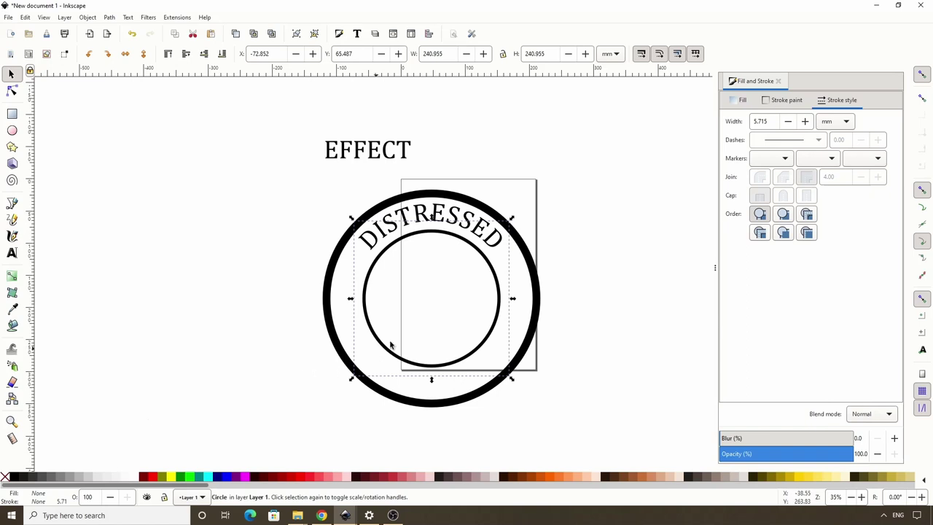
{"action": "left_click_drag", "start_coordinate": [513, 219], "coordinate": [510, 222]}
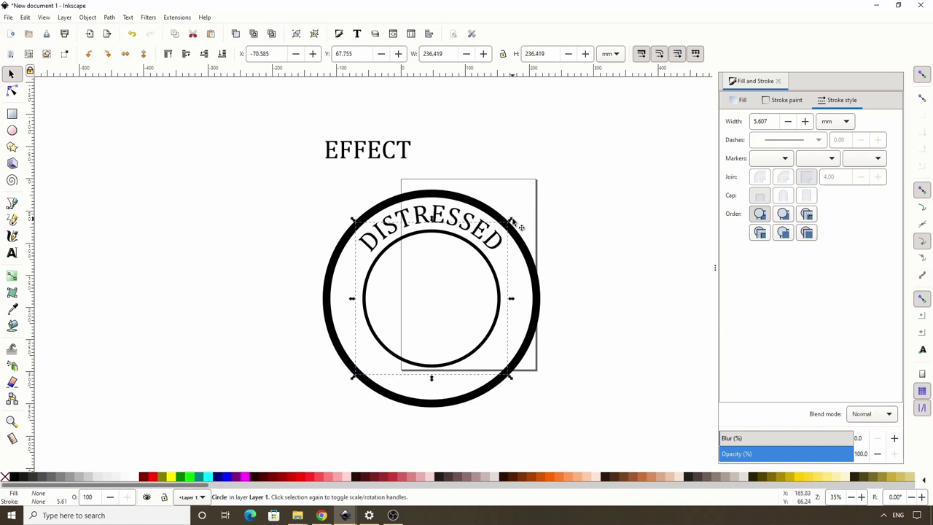
{"action": "left_click", "coordinate": [12, 478], "text": "shift"}
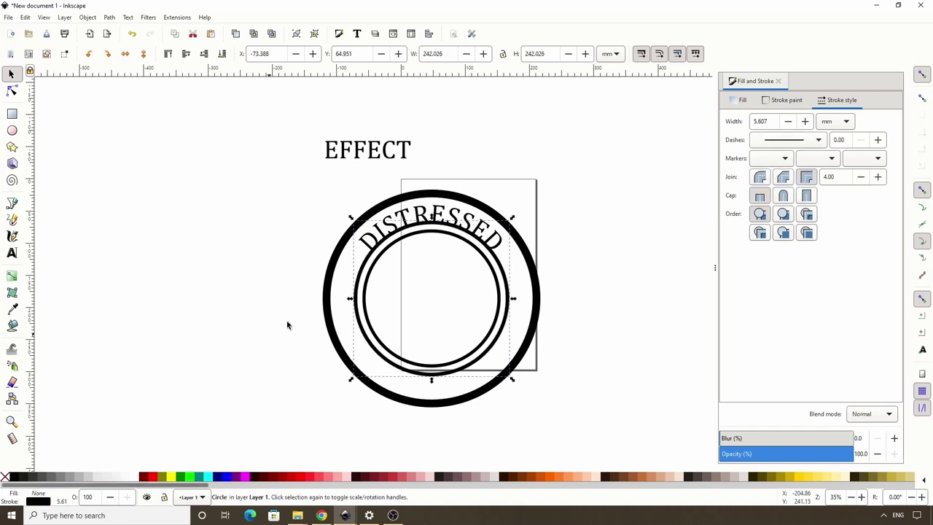
Convert the curved DISTRESSED text to paths, then try enlarging the middle ring and undo
{"action": "left_click", "coordinate": [384, 232]}
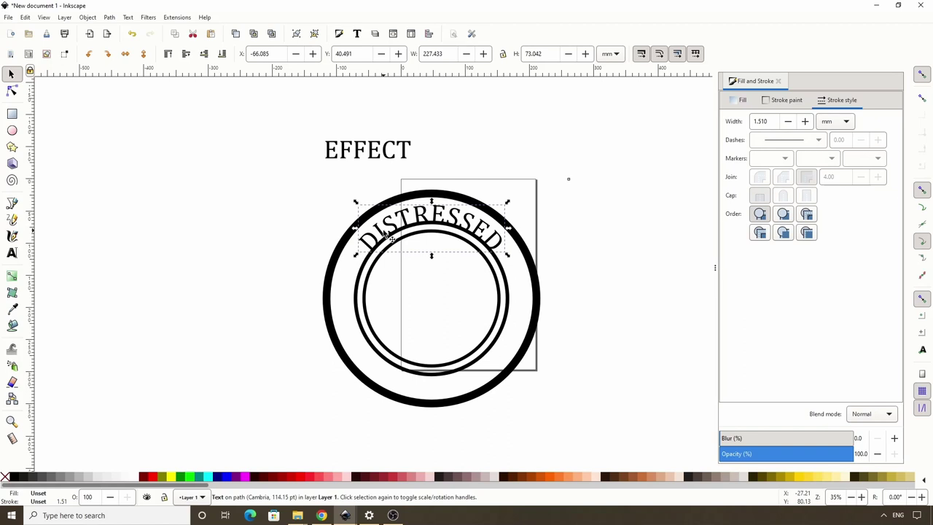
{"action": "left_click", "coordinate": [110, 18]}
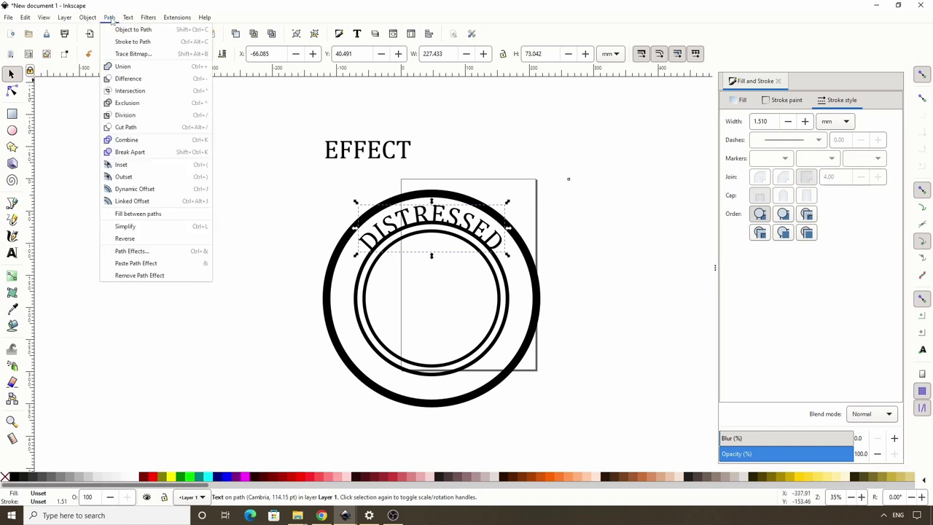
{"action": "left_click", "coordinate": [121, 30]}
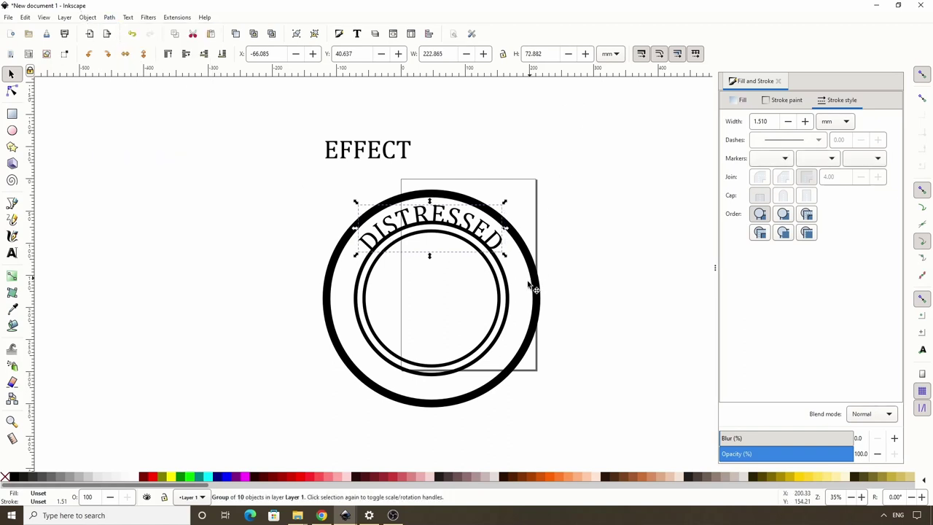
{"action": "left_click", "coordinate": [514, 298]}
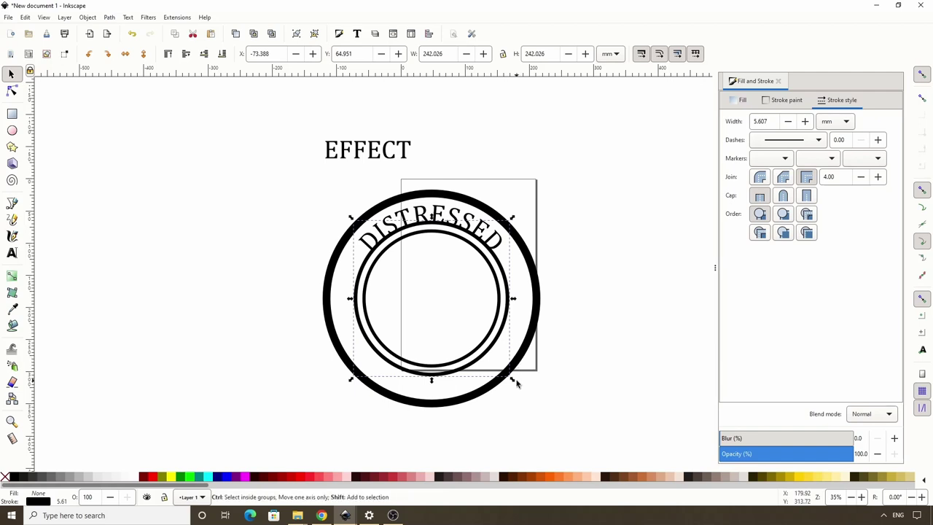
{"action": "mouse_move", "coordinate": [518, 387]}
{"action": "left_mouse_down"}
{"action": "mouse_move", "coordinate": [535, 396]}
{"action": "mouse_move", "coordinate": [538, 386]}
{"action": "left_mouse_up"}
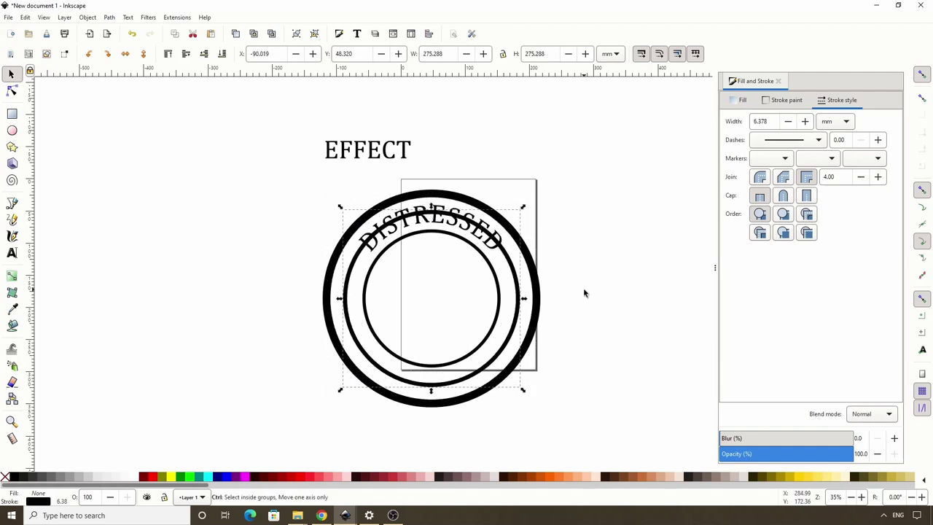
{"action": "key", "text": "ctrl+z"}
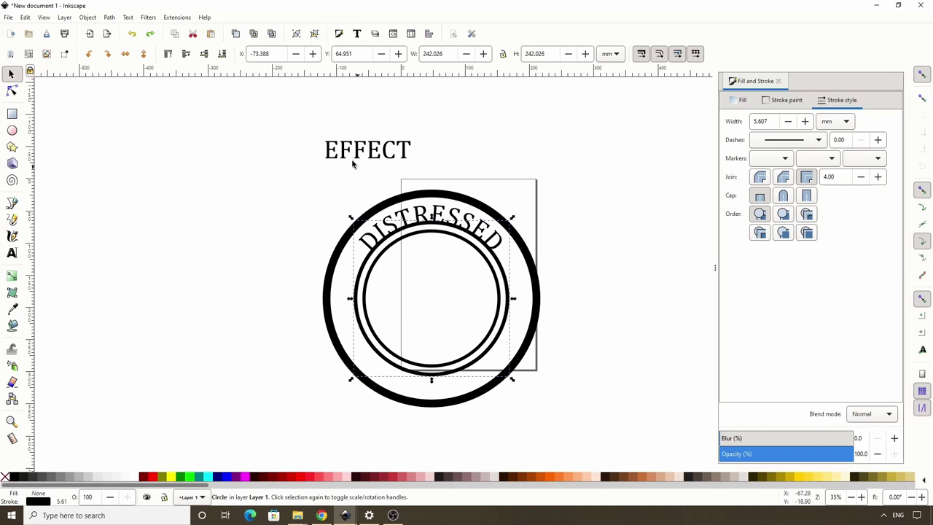
Convert the circle to a path and reverse its direction
{"action": "left_click", "coordinate": [105, 19]}
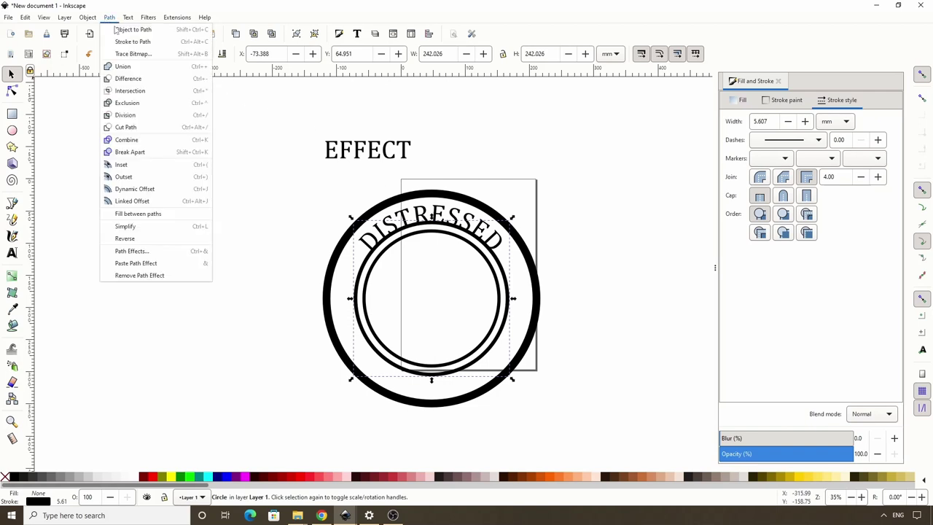
{"action": "left_click", "coordinate": [121, 30]}
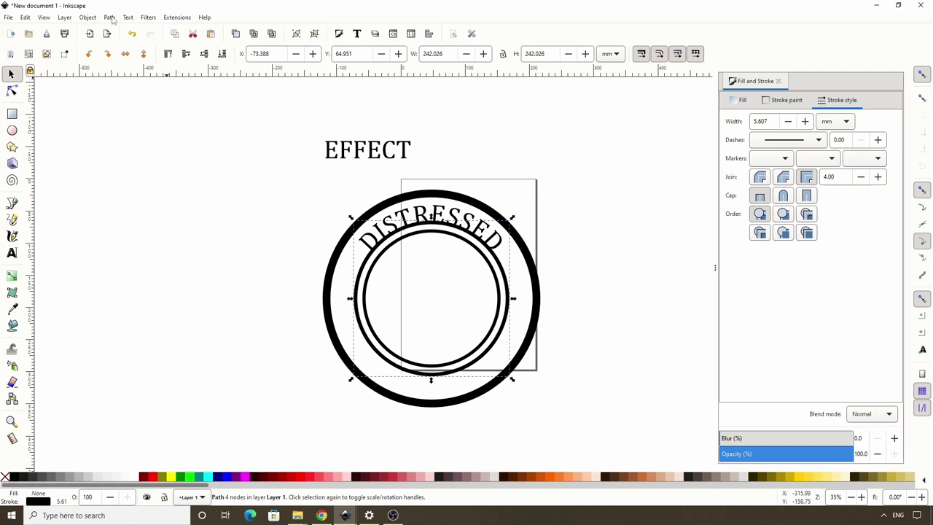
{"action": "left_click", "coordinate": [109, 17]}
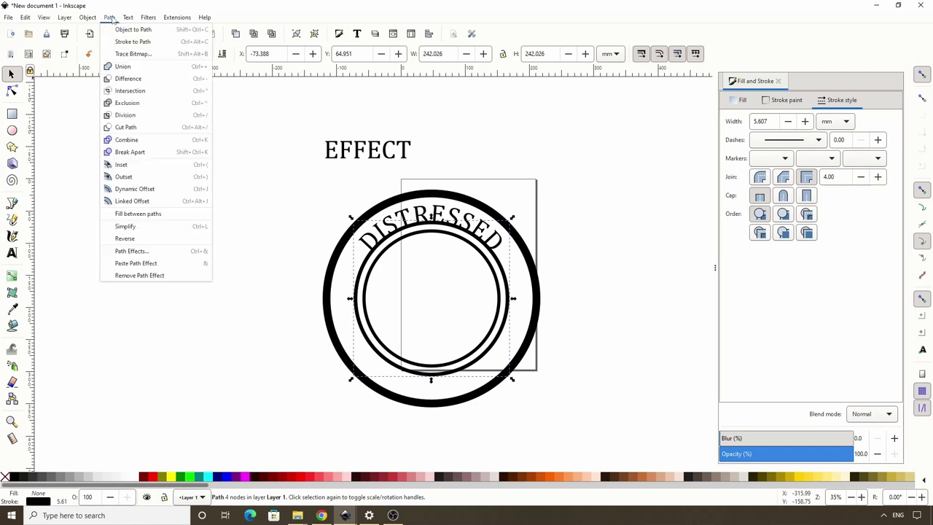
{"action": "left_click", "coordinate": [136, 241]}
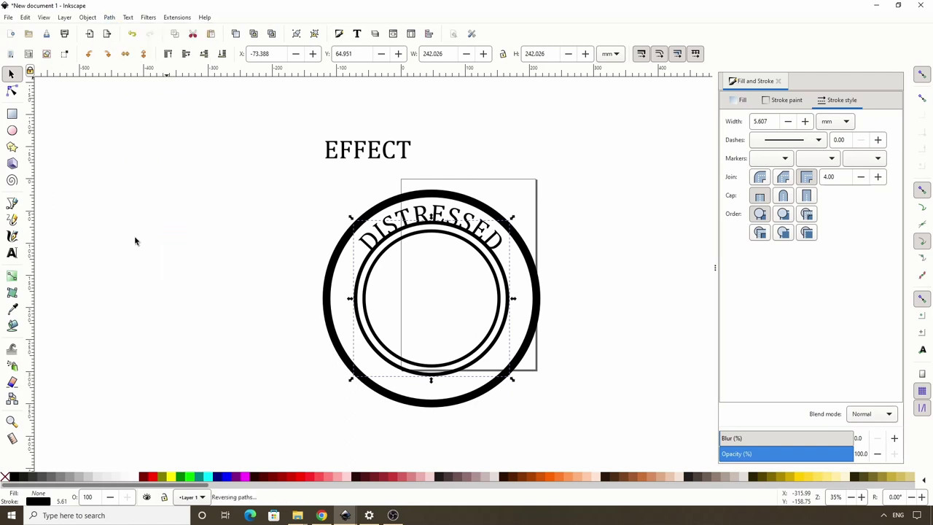
Centre-align EFFECT and put it on the reversed circle path
{"action": "left_click", "coordinate": [374, 148]}
{"action": "double_click", "coordinate": [383, 150]}
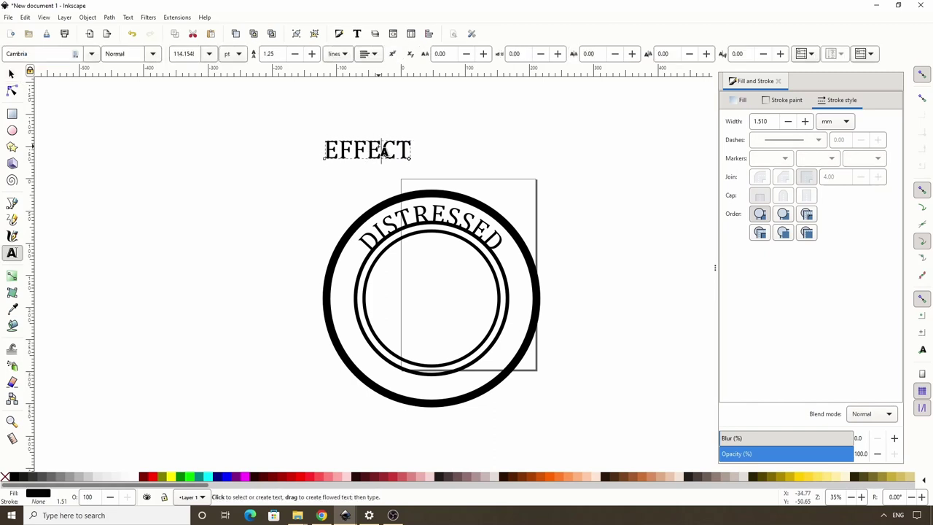
{"action": "left_click", "coordinate": [371, 56]}
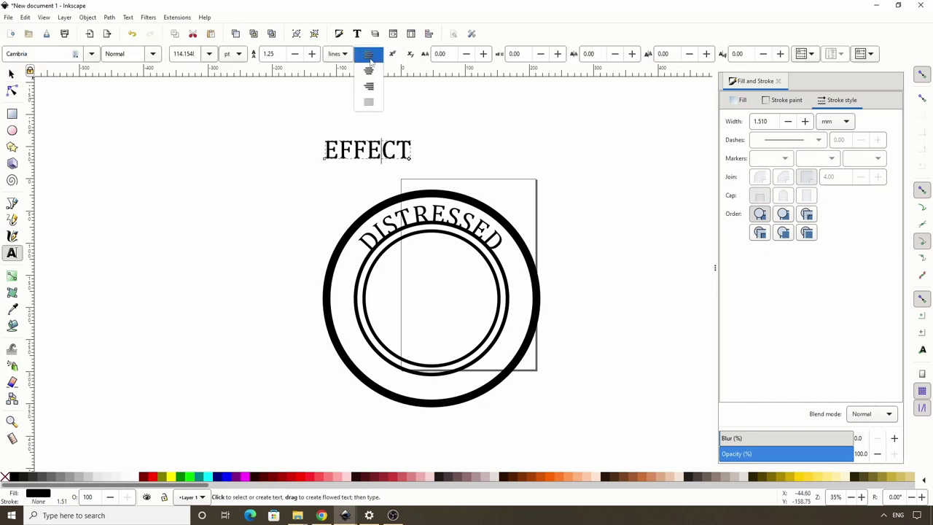
{"action": "left_click", "coordinate": [371, 71]}
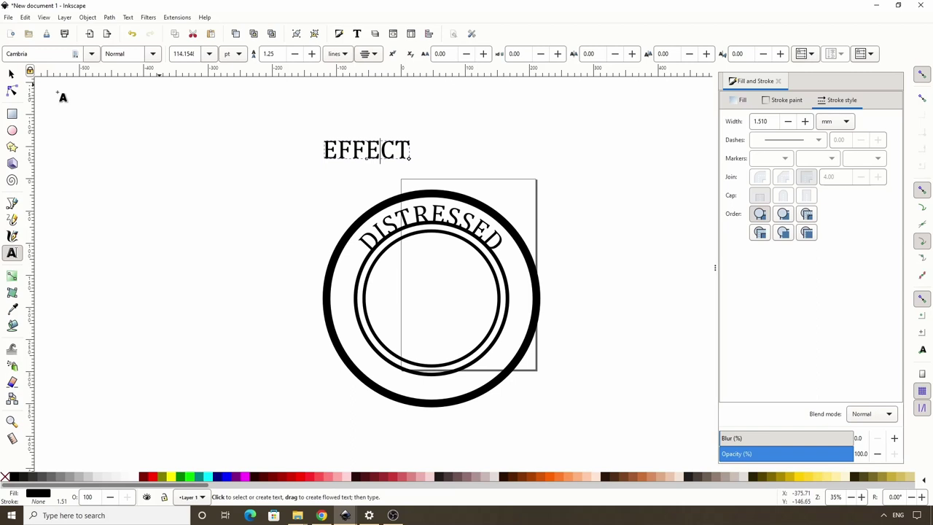
{"action": "left_click", "coordinate": [11, 75]}
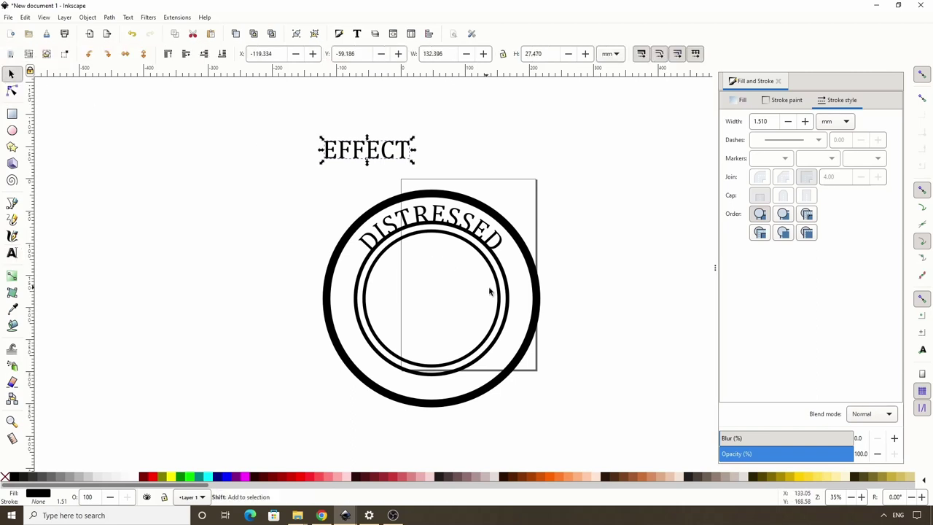
{"action": "left_click", "coordinate": [510, 298], "text": "shift"}
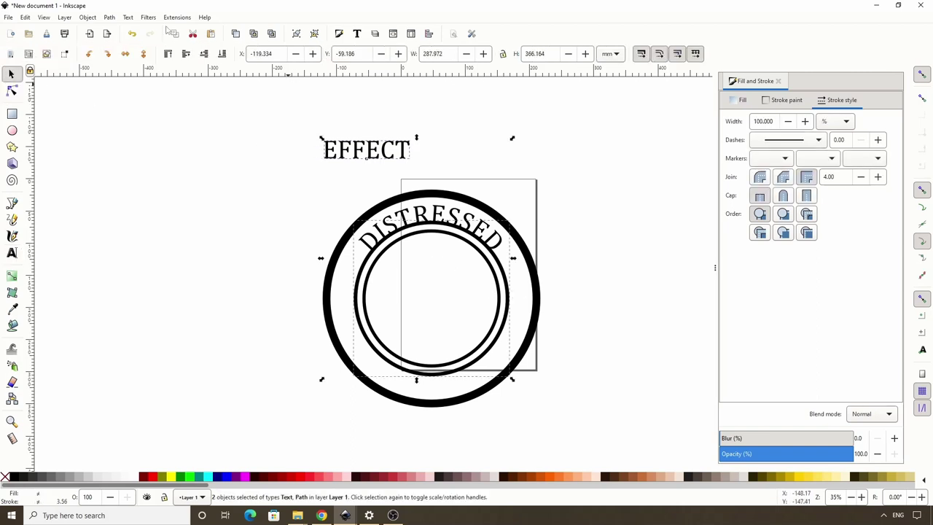
{"action": "left_click", "coordinate": [128, 17]}
{"action": "left_click", "coordinate": [149, 68]}
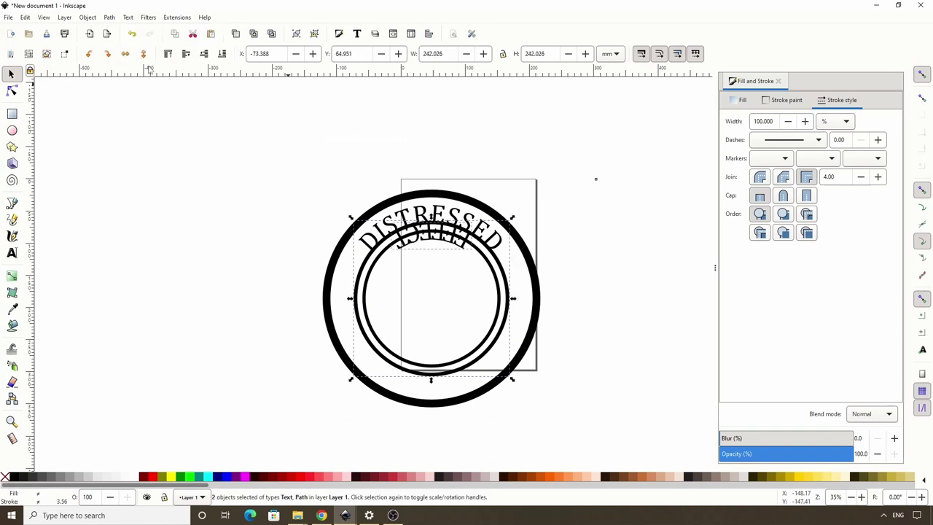
Rotate and enlarge the circle path so EFFECT runs upright along the bottom
{"action": "left_click", "coordinate": [274, 236]}
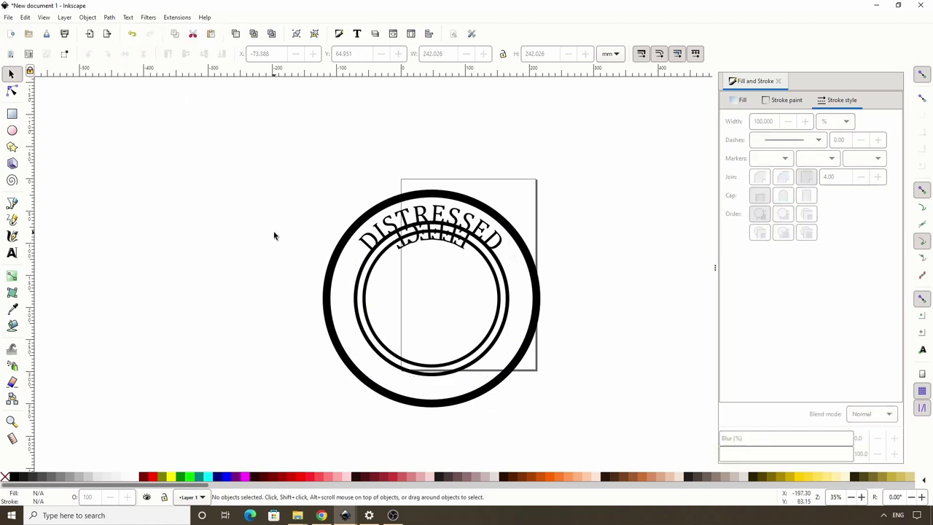
{"action": "left_click", "coordinate": [356, 287]}
{"action": "left_click", "coordinate": [363, 291]}
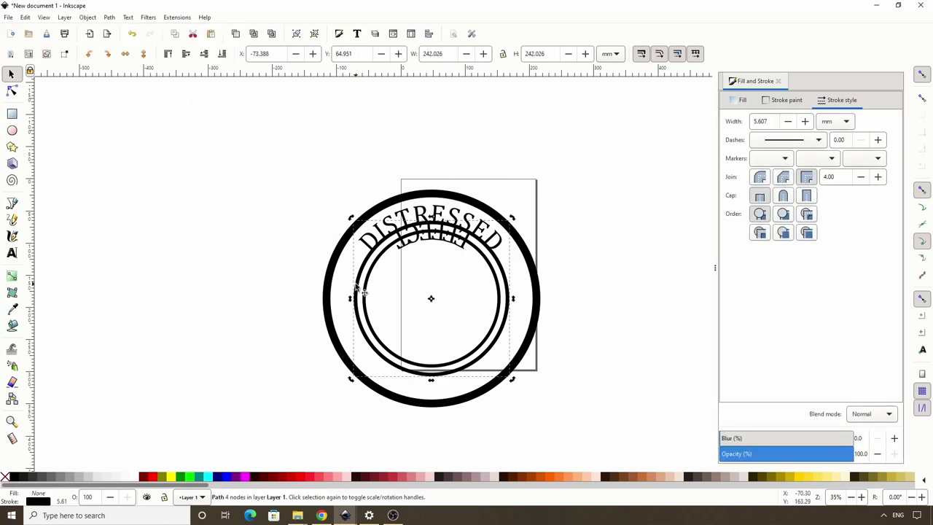
{"action": "left_click_drag", "start_coordinate": [350, 220], "coordinate": [501, 370]}
{"action": "left_click", "coordinate": [501, 339]}
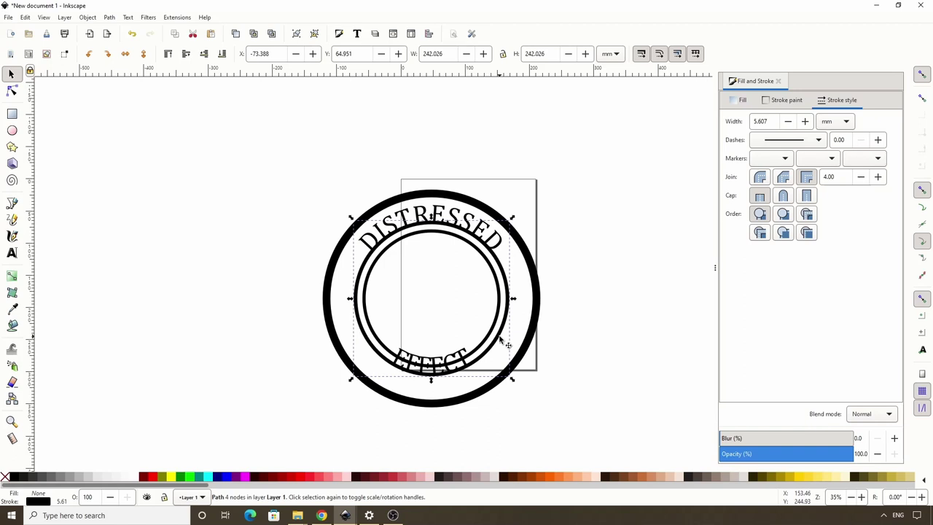
{"action": "left_click", "coordinate": [5, 477], "text": "shift"}
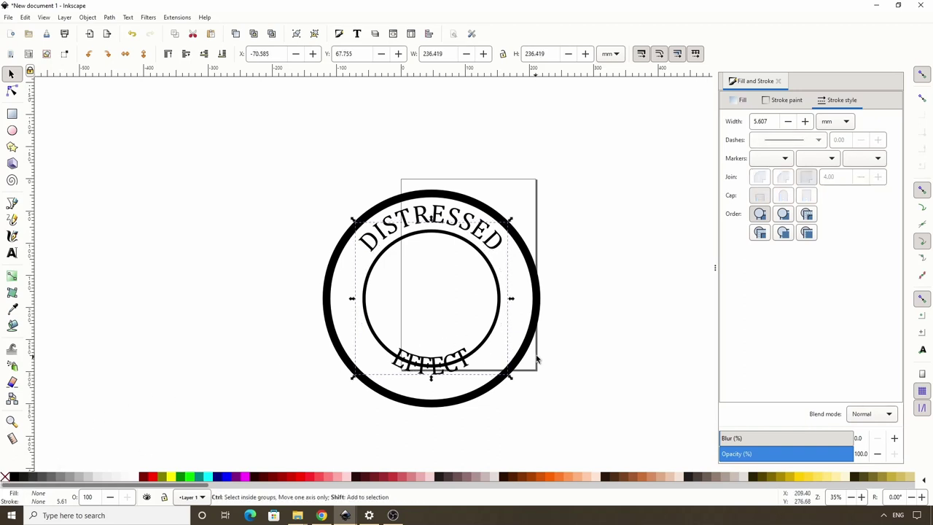
{"action": "left_click_drag", "start_coordinate": [511, 375], "coordinate": [540, 395]}
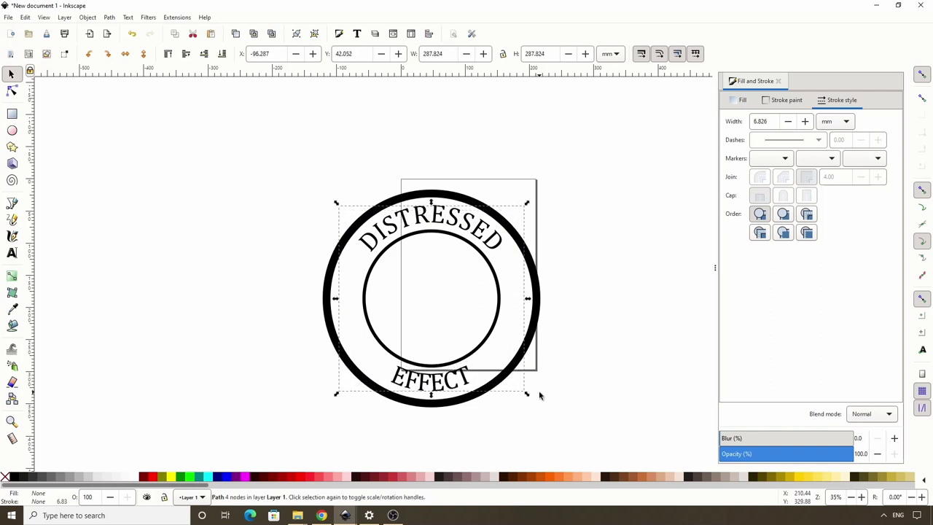
{"action": "left_click", "coordinate": [14, 477], "text": "shift"}
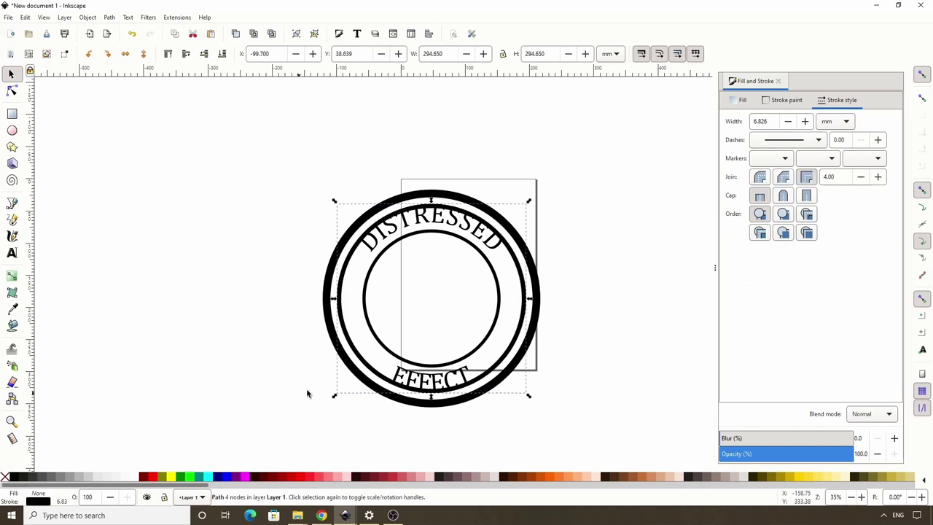
Convert EFFECT to outline shapes and delete the extra black ring
{"action": "left_click", "coordinate": [421, 376]}
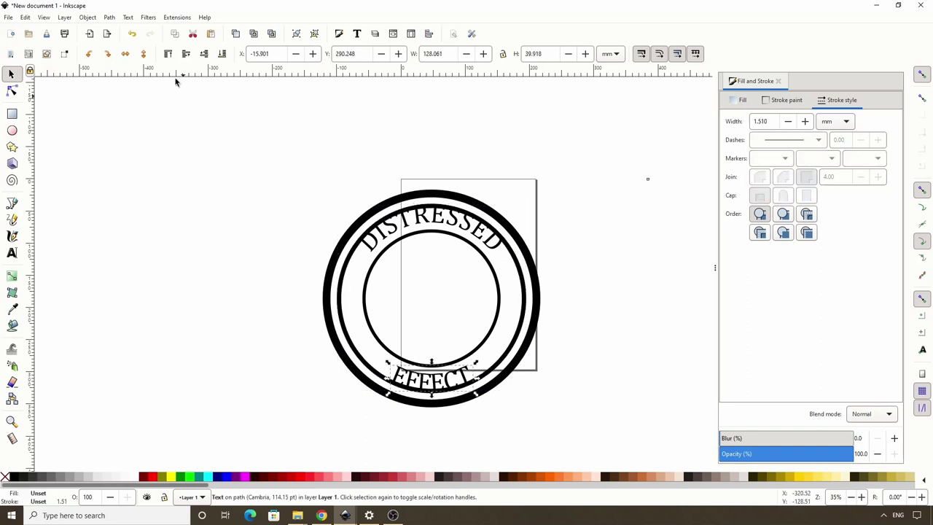
{"action": "left_click", "coordinate": [111, 20]}
{"action": "left_click", "coordinate": [118, 30]}
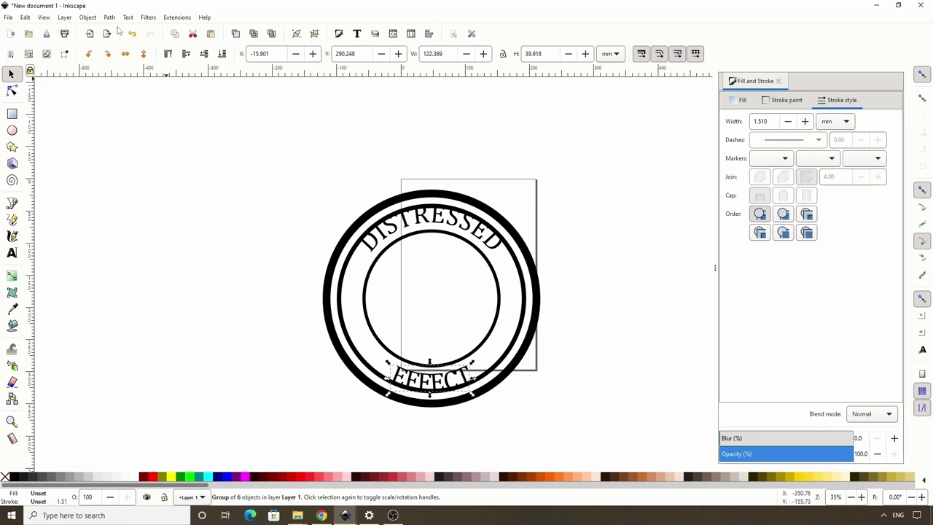
{"action": "left_click", "coordinate": [344, 291]}
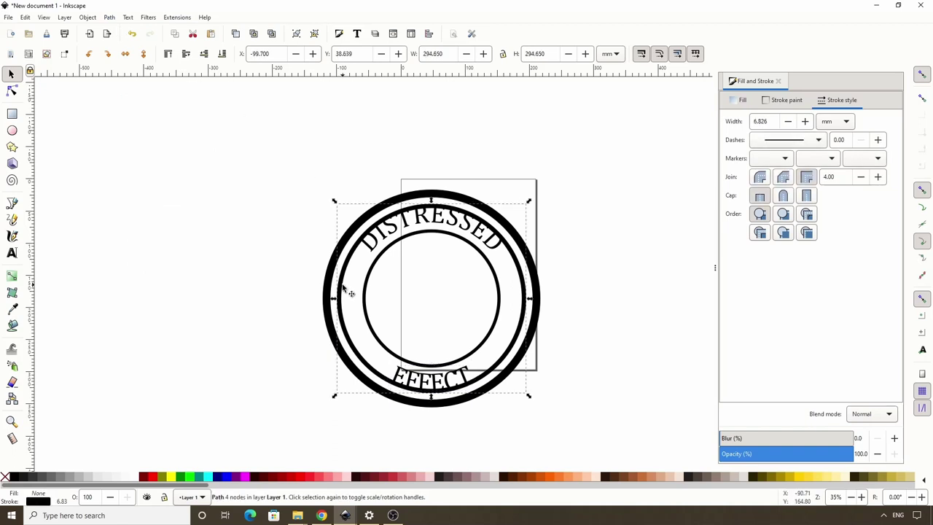
{"action": "key", "text": "Delete"}
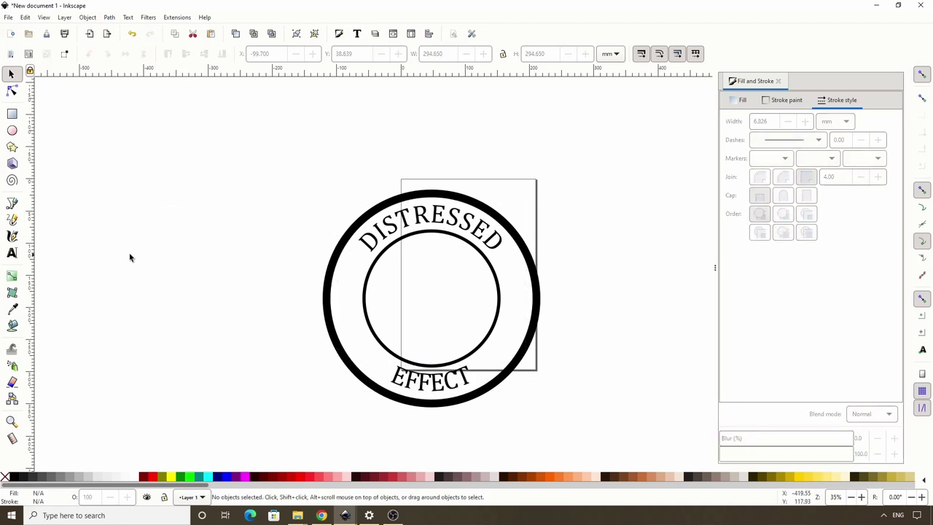
{"action": "left_click", "coordinate": [12, 252]}
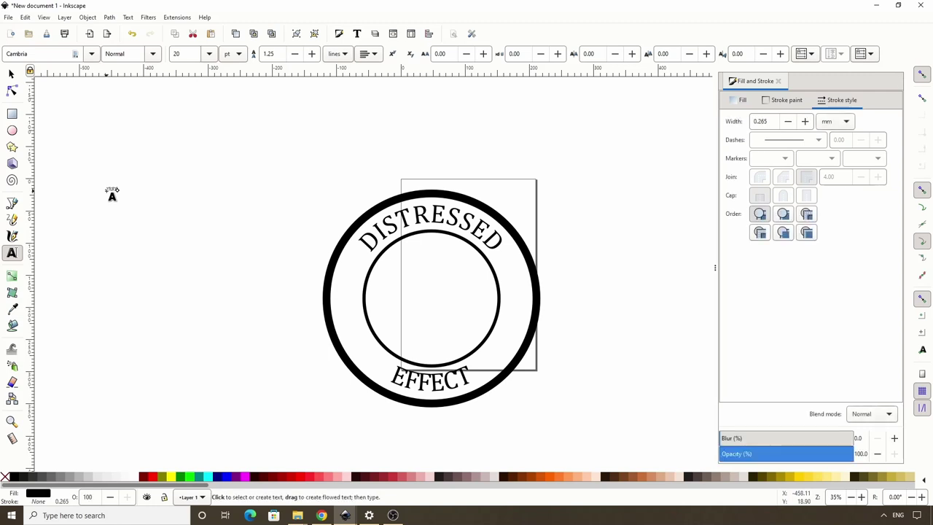
Set TEXT to Montserrat Heavy and scale it up to about 372.835 × 96.661 mm
{"action": "double_click", "coordinate": [58, 53]}
{"action": "type", "text": "Montserrat"}
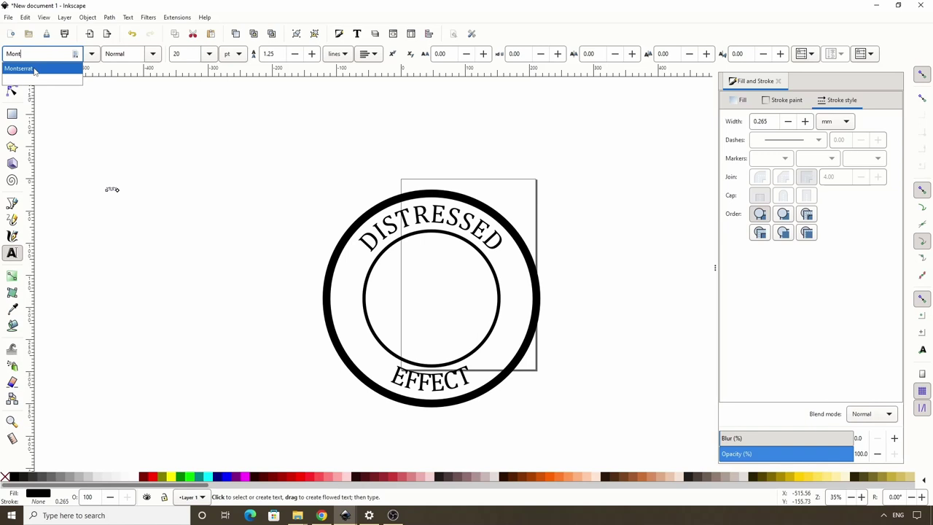
{"action": "left_click", "coordinate": [35, 69]}
{"action": "left_click", "coordinate": [151, 54]}
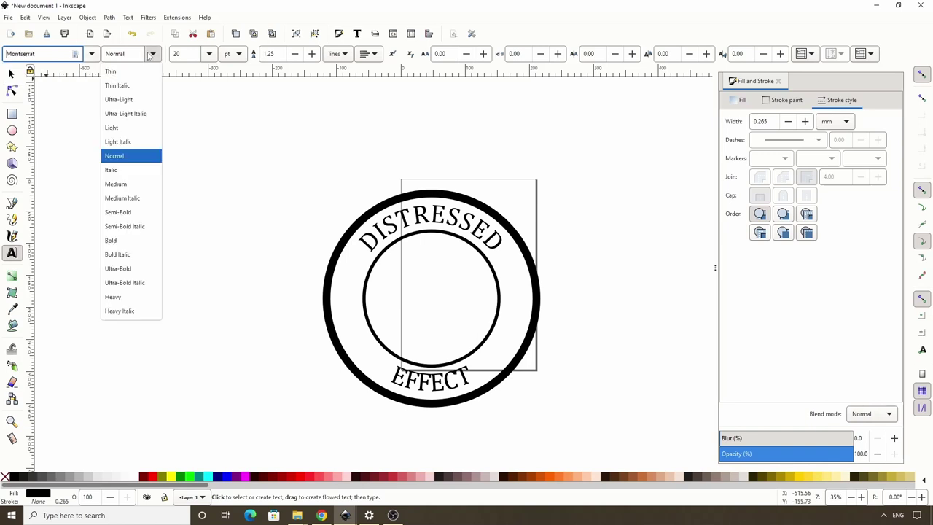
{"action": "left_click", "coordinate": [112, 298]}
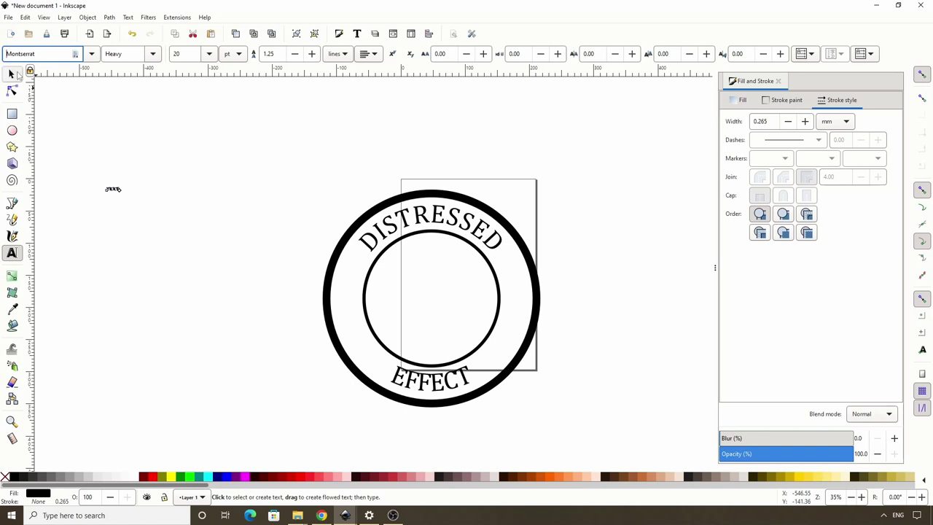
{"action": "left_click", "coordinate": [17, 75]}
{"action": "left_click_drag", "start_coordinate": [123, 196], "coordinate": [350, 320]}
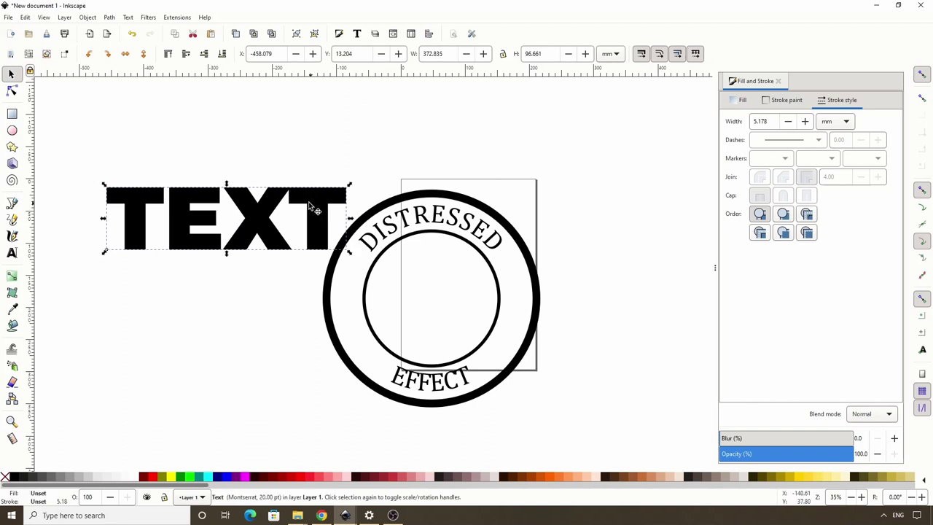
Centre TEXT on the circle and size it to about 409.120 × 106.068 mm
{"action": "left_click_drag", "start_coordinate": [258, 210], "coordinate": [461, 293]}
{"action": "left_click_drag", "start_coordinate": [552, 336], "coordinate": [570, 347]}
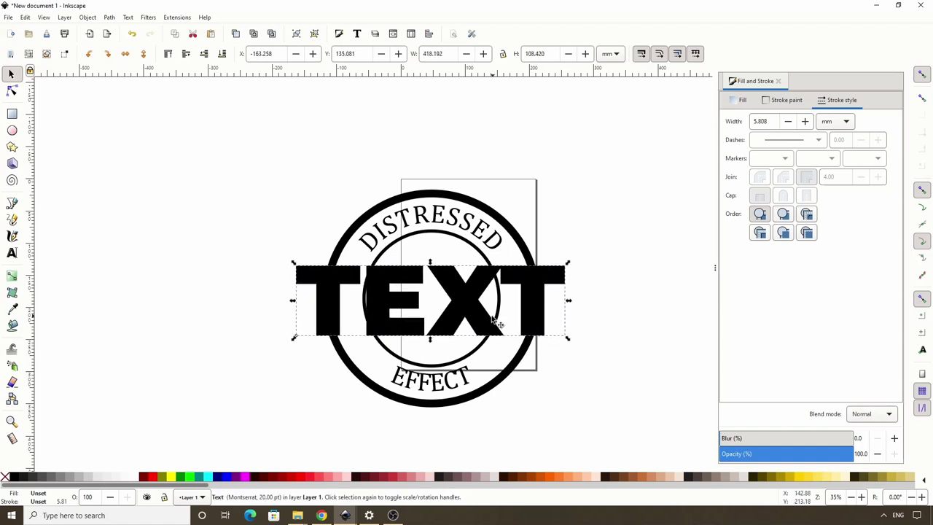
{"action": "left_click", "coordinate": [528, 248], "text": "shift"}
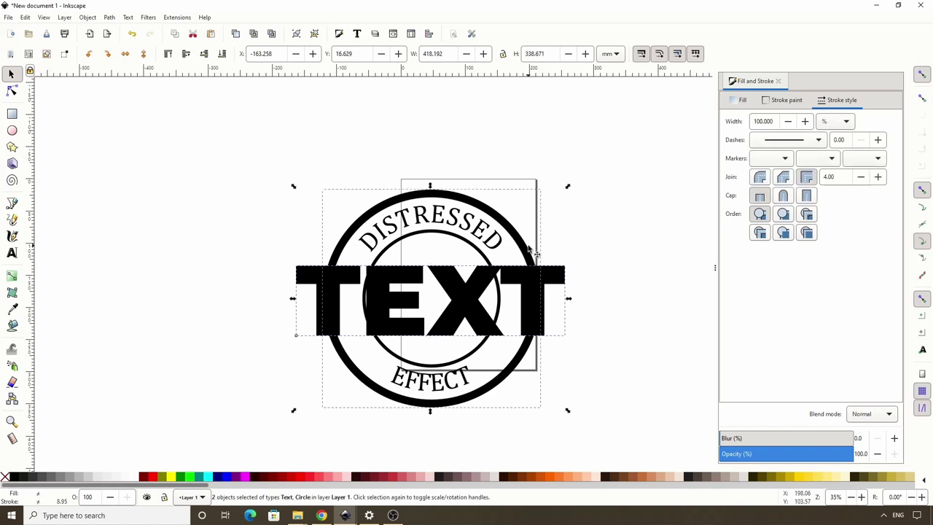
{"action": "left_click", "coordinate": [430, 34]}
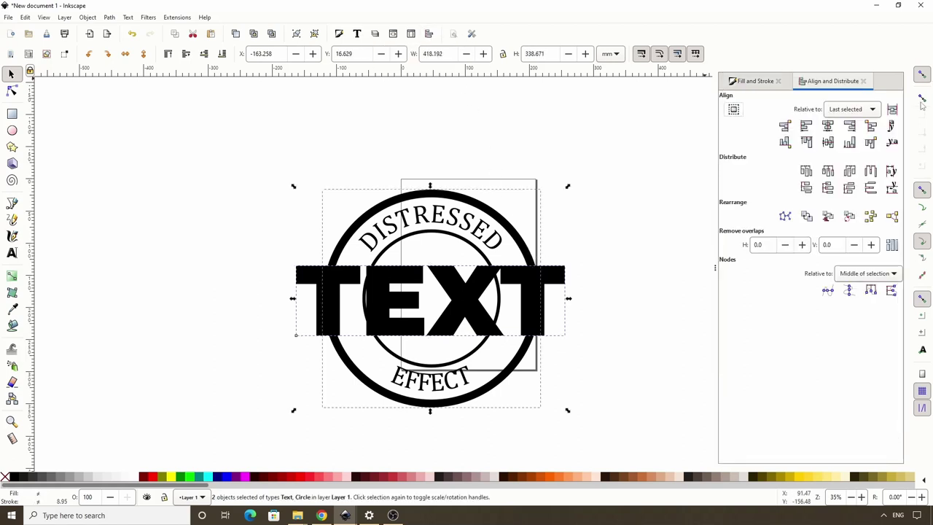
{"action": "left_click", "coordinate": [828, 126]}
{"action": "left_click", "coordinate": [828, 142]}
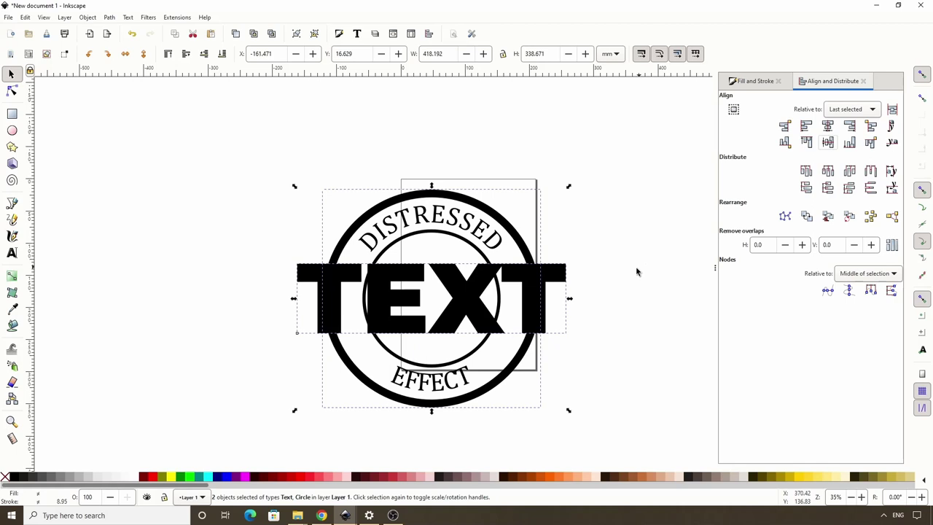
{"action": "left_click", "coordinate": [605, 277]}
{"action": "left_click", "coordinate": [561, 281]}
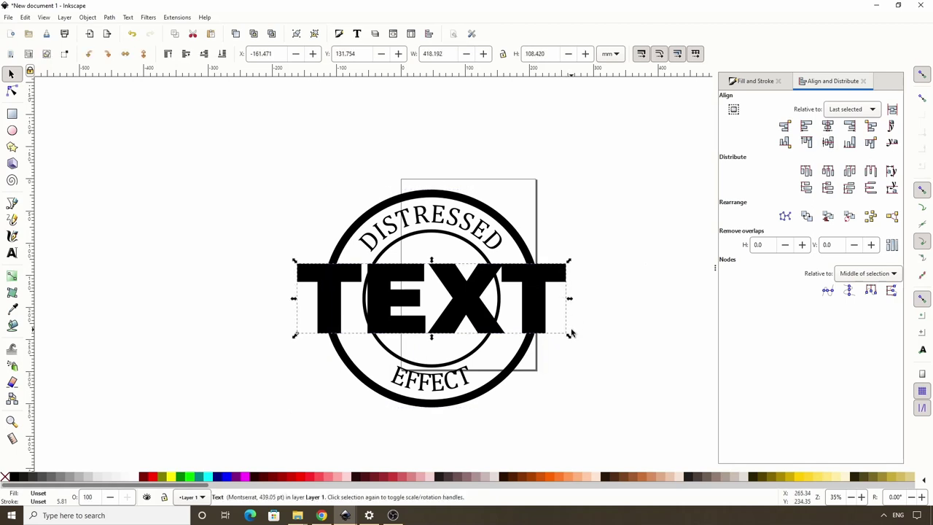
{"action": "left_click_drag", "start_coordinate": [569, 339], "coordinate": [566, 340]}
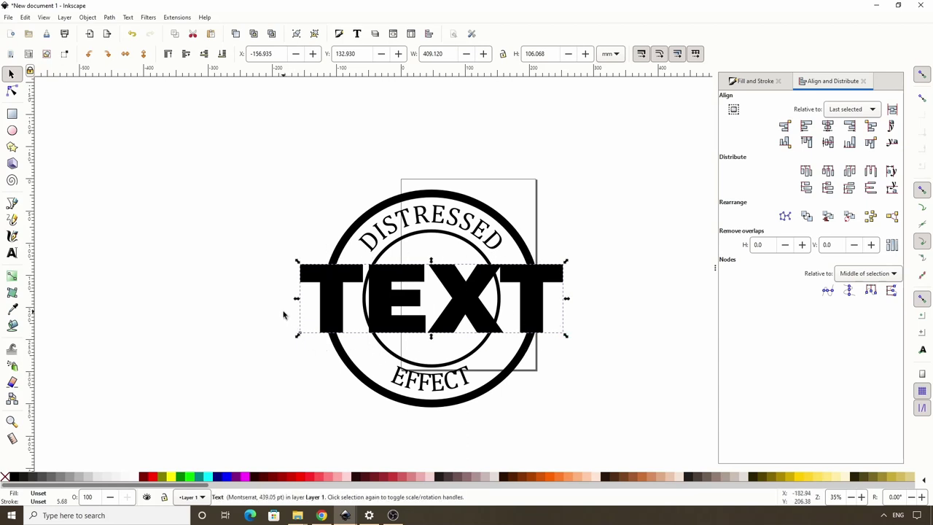
Convert the outer and inner circle outlines to filled paths with Stroke to Path
{"action": "left_click", "coordinate": [346, 248]}
{"action": "left_click", "coordinate": [391, 359], "text": "shift"}
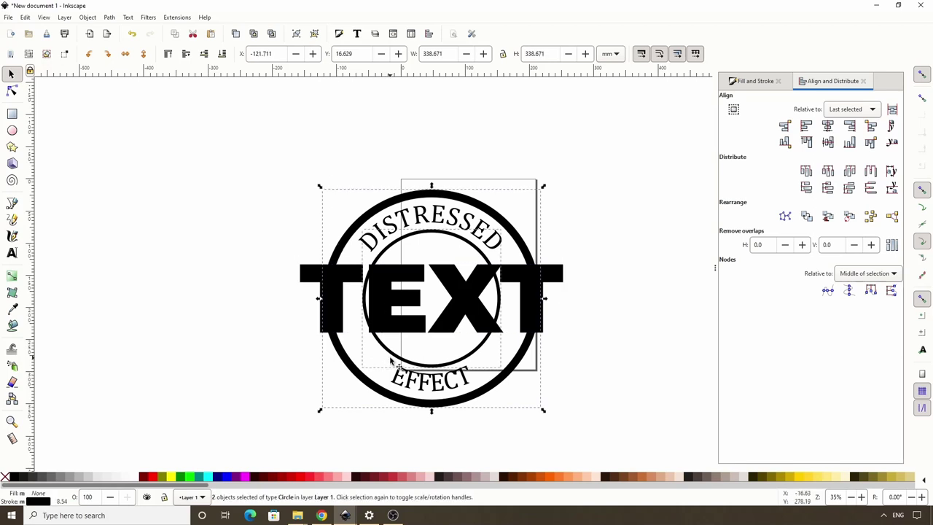
{"action": "left_click", "coordinate": [109, 17]}
{"action": "left_click", "coordinate": [124, 42]}
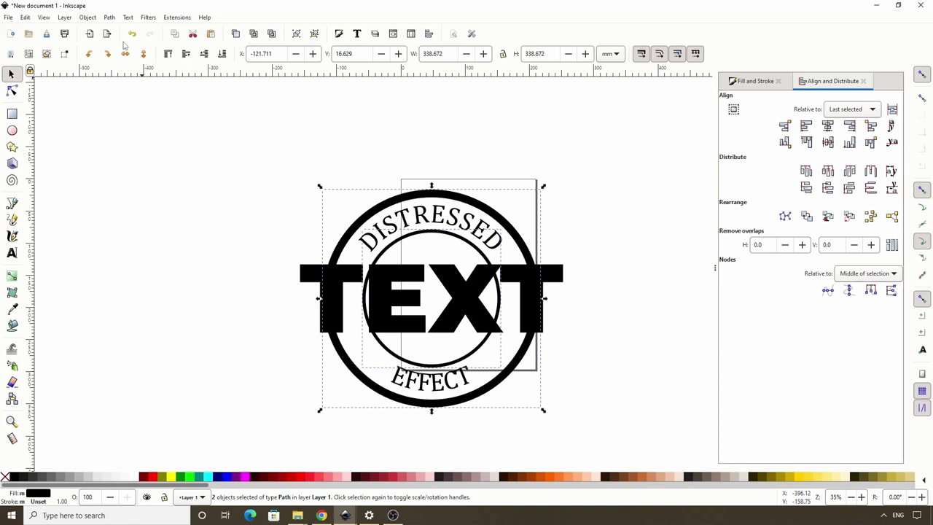
{"action": "left_click", "coordinate": [12, 114]}
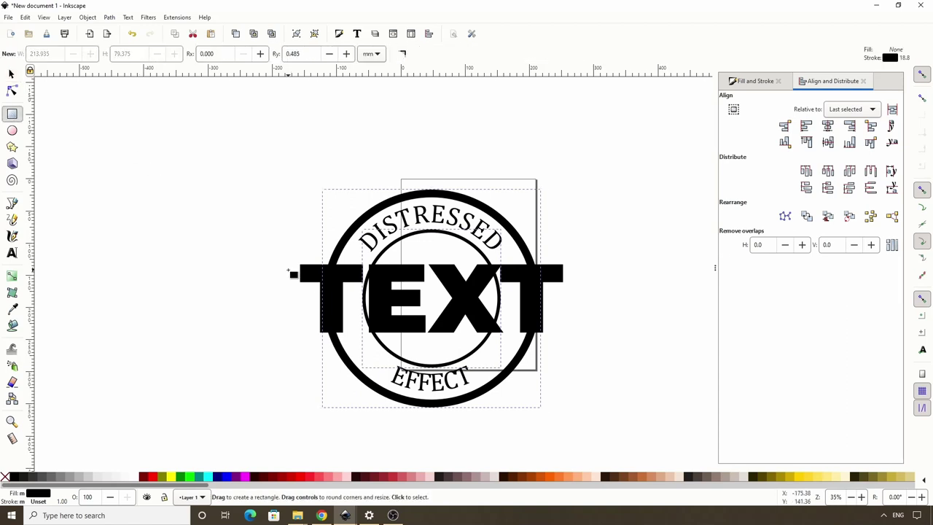
Draw a red, stroke-less rectangle at 50% opacity across the word TEXT
{"action": "mouse_move", "coordinate": [274, 253]}
{"action": "left_mouse_down"}
{"action": "mouse_move", "coordinate": [305, 277]}
{"action": "mouse_move", "coordinate": [410, 316]}
{"action": "mouse_move", "coordinate": [590, 350]}
{"action": "left_mouse_up"}
{"action": "left_click", "coordinate": [5, 477], "text": "shift"}
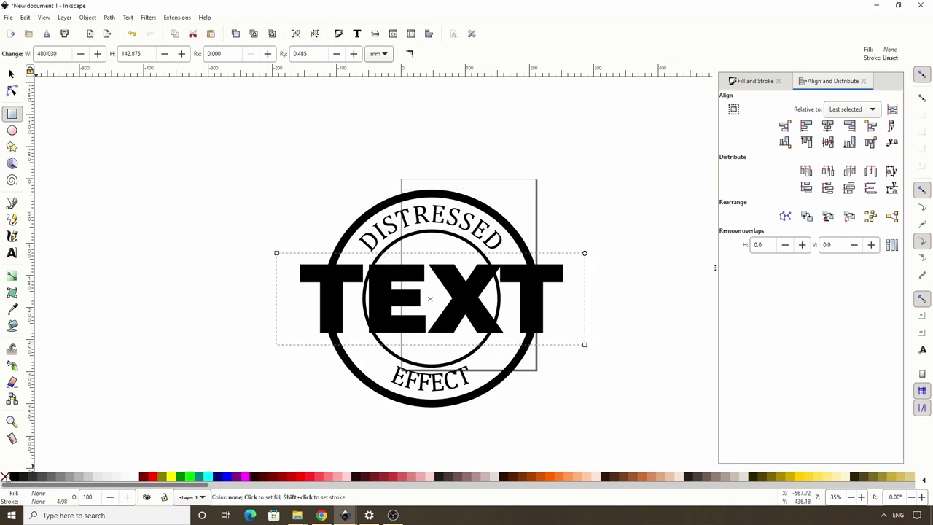
{"action": "left_click", "coordinate": [149, 478]}
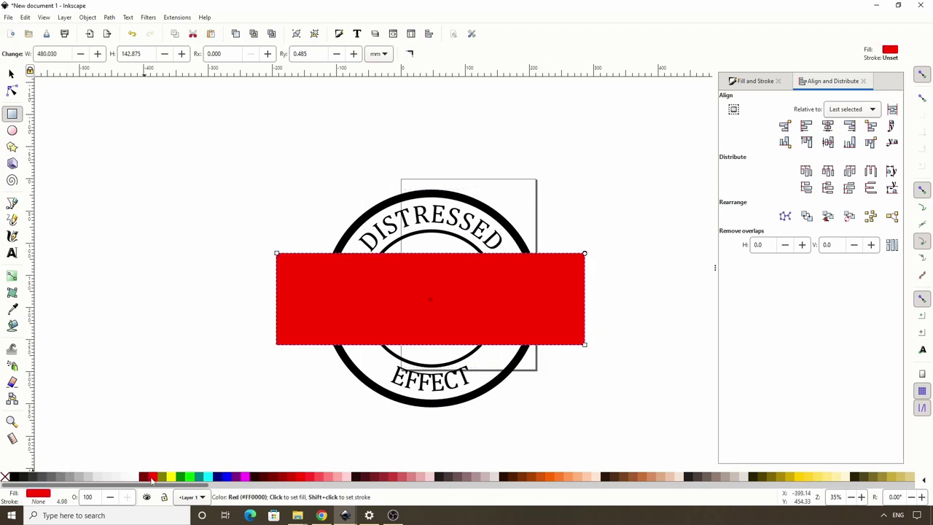
{"action": "double_click", "coordinate": [96, 496]}
{"action": "type", "text": "50"}
{"action": "key", "text": "Return"}
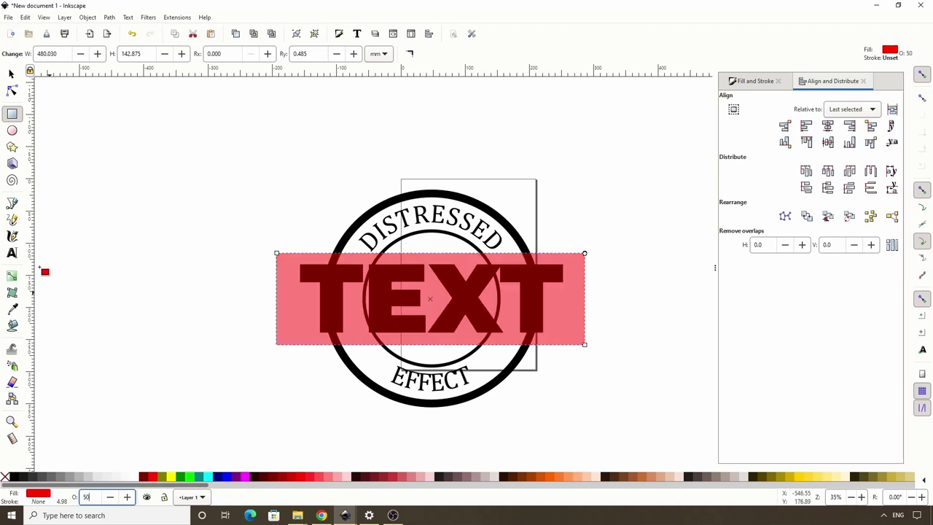
Centre the rectangle vertically on the stamp and reduce its height slightly
{"action": "left_click", "coordinate": [11, 73]}
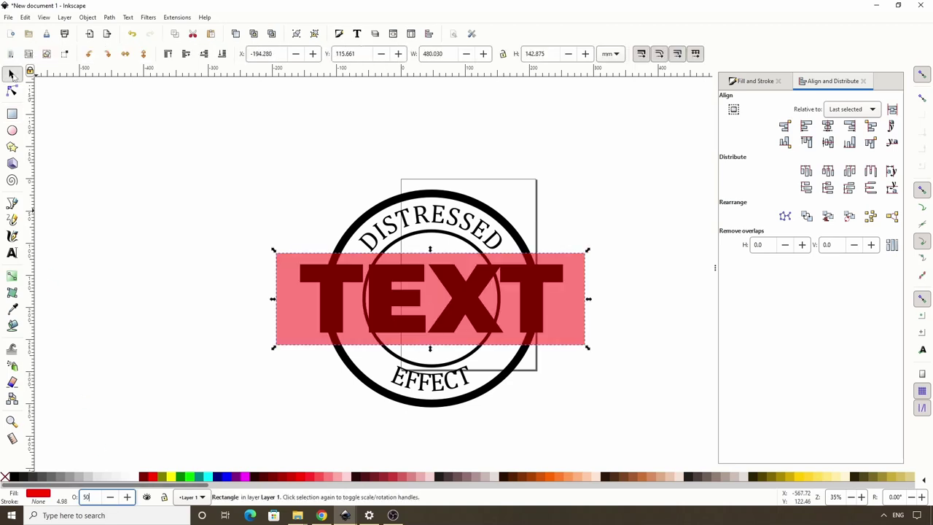
{"action": "left_click", "coordinate": [373, 212], "text": "shift"}
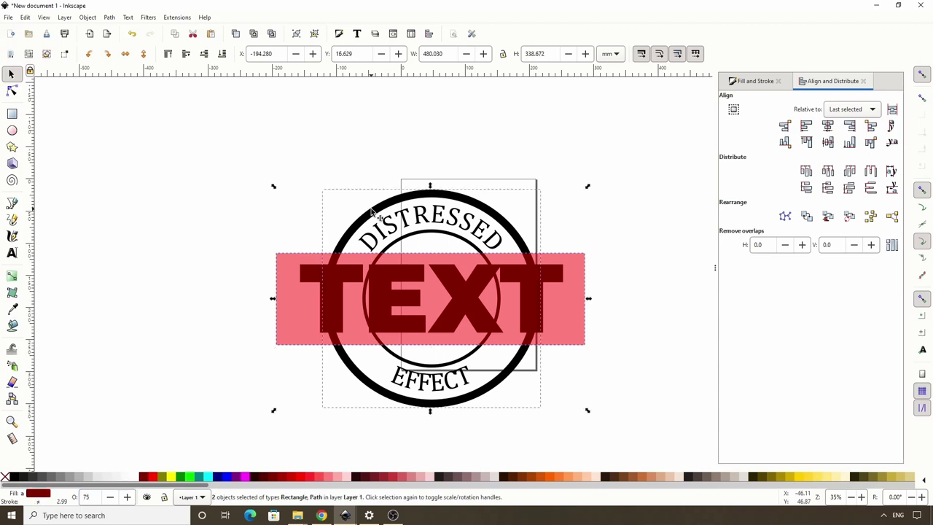
{"action": "left_click", "coordinate": [829, 142]}
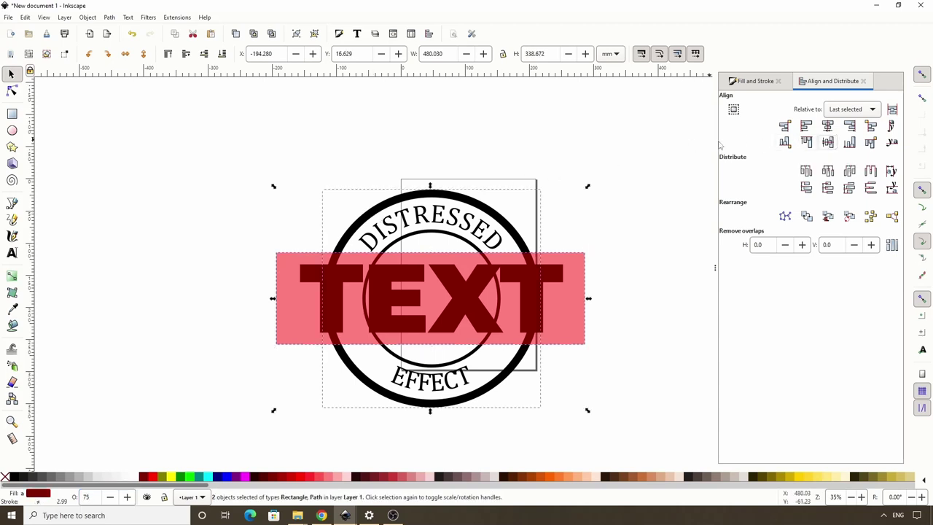
{"action": "left_click", "coordinate": [224, 186]}
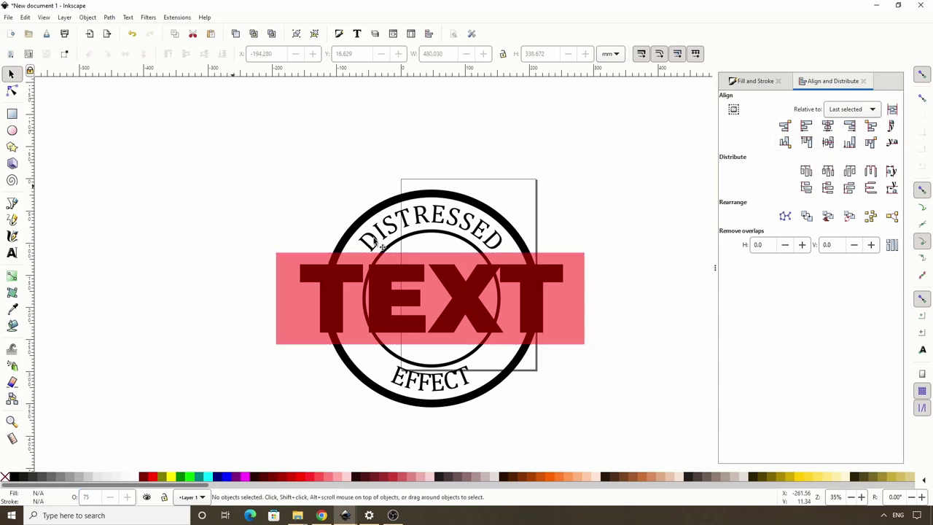
{"action": "left_click", "coordinate": [576, 306]}
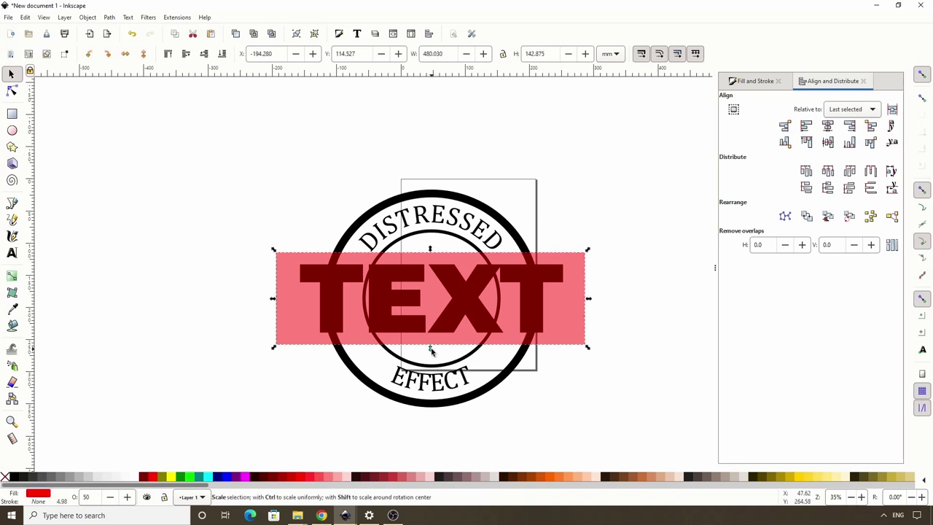
{"action": "left_click_drag", "start_coordinate": [430, 350], "coordinate": [427, 349]}
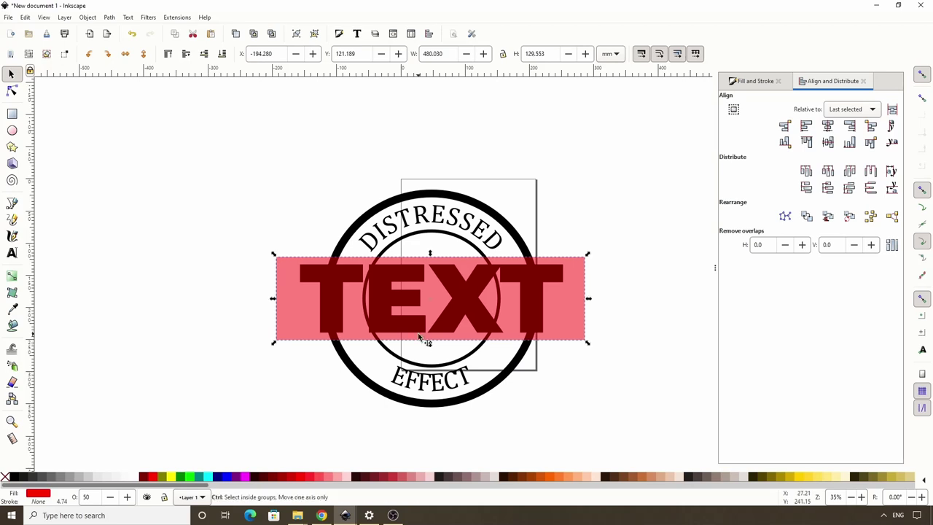
Cut the rectangle out of the outer ring and inner circle using Path > Difference
{"action": "left_click", "coordinate": [388, 204], "text": "shift"}
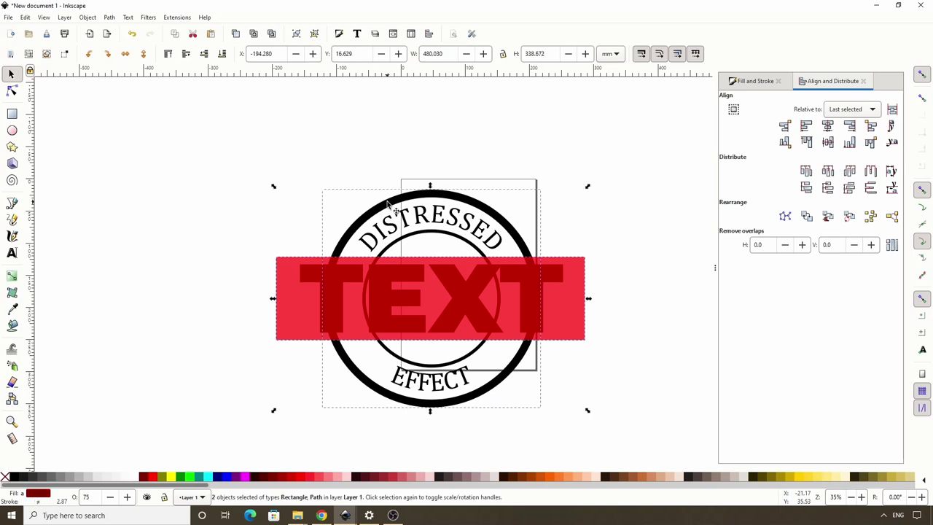
{"action": "left_click", "coordinate": [109, 17]}
{"action": "left_click", "coordinate": [128, 78]}
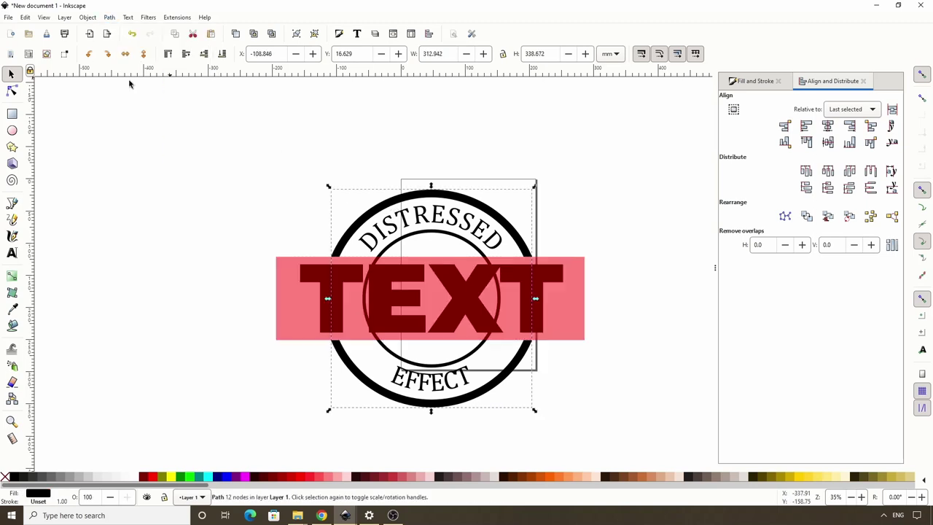
{"action": "left_click", "coordinate": [285, 273]}
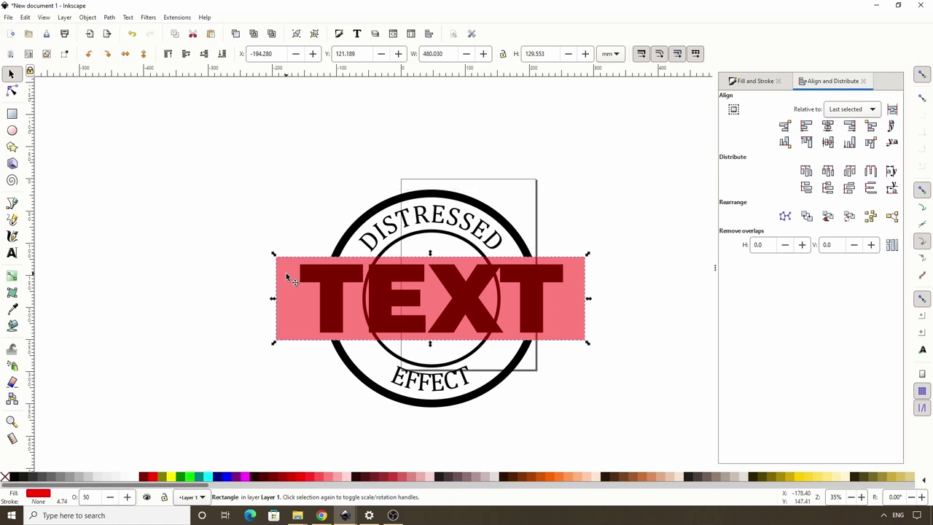
{"action": "left_click", "coordinate": [414, 241], "text": "shift"}
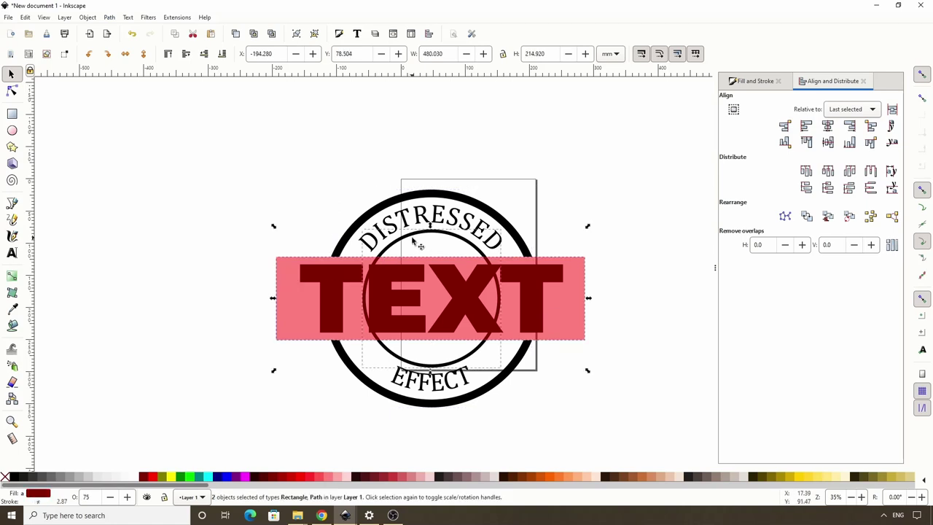
{"action": "left_click", "coordinate": [110, 17]}
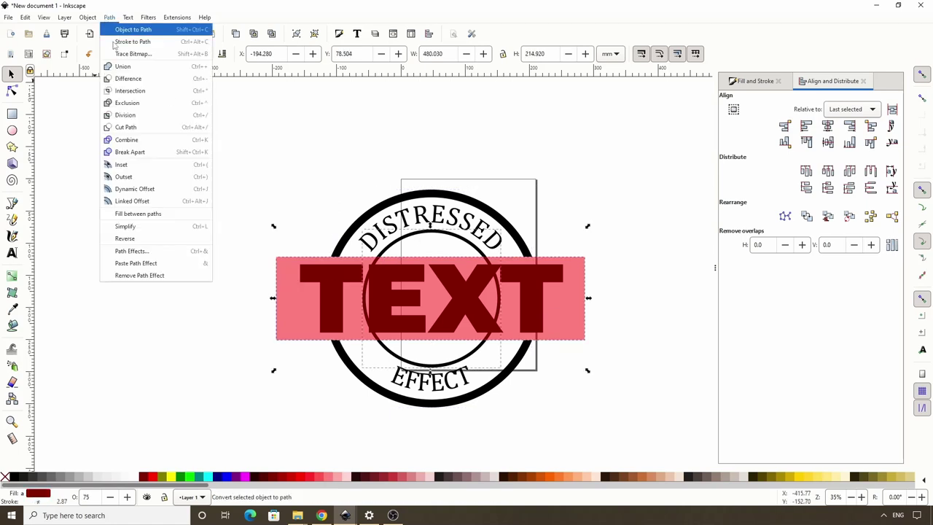
{"action": "left_click", "coordinate": [129, 79]}
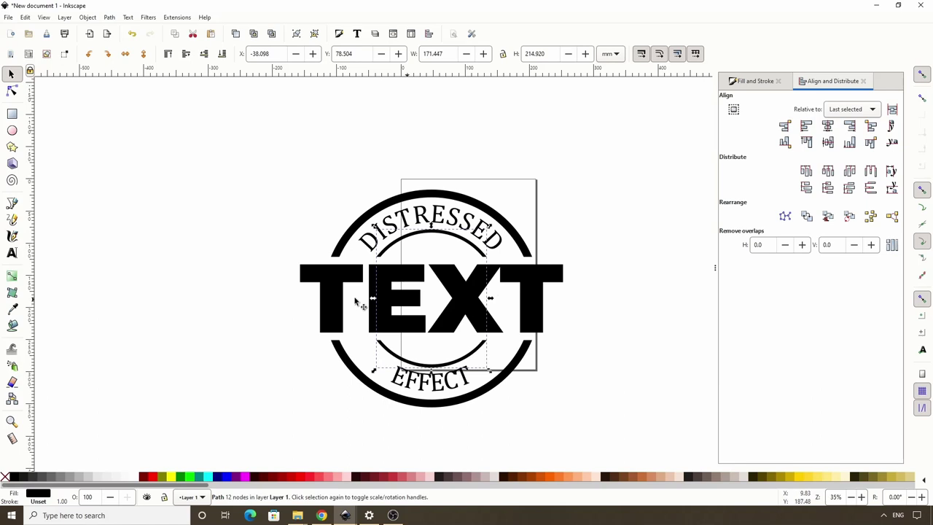
{"action": "left_click", "coordinate": [327, 292]}
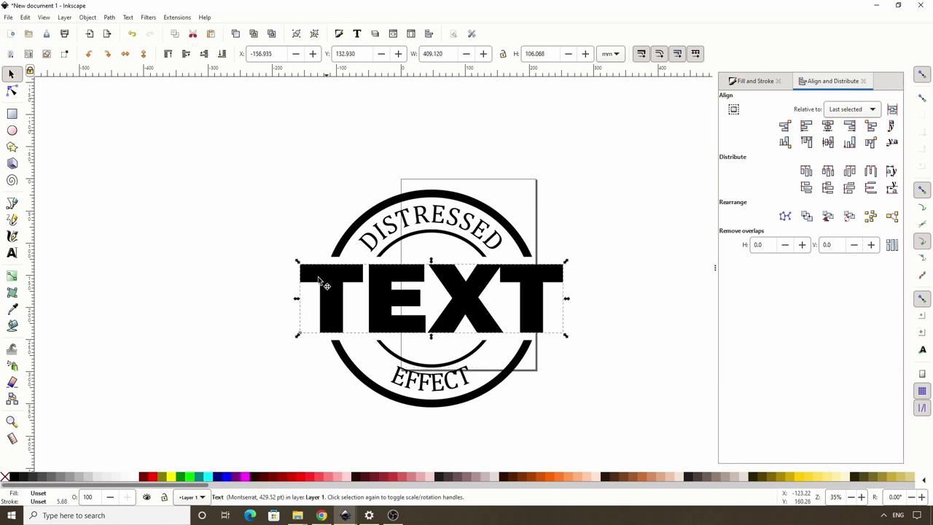
Convert TEXT to paths, ungroup the letters and union them into one path
{"action": "left_click", "coordinate": [112, 18]}
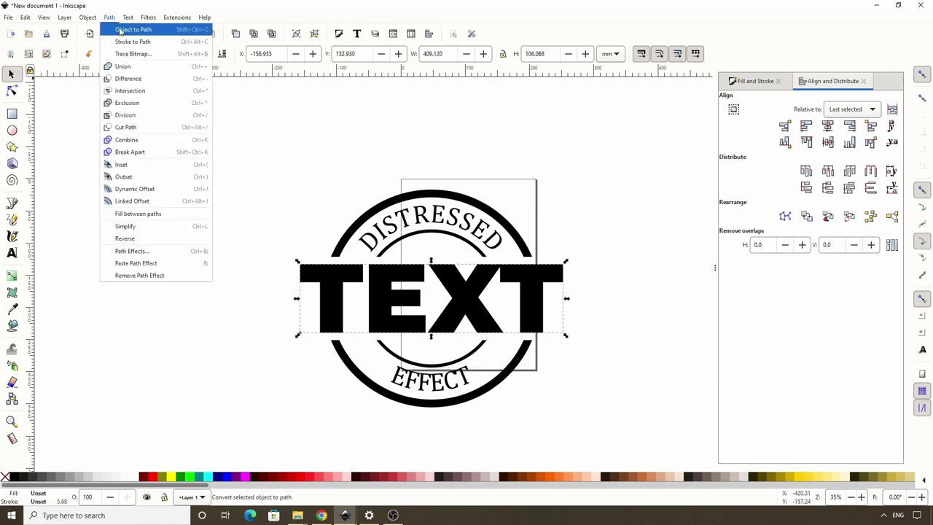
{"action": "left_click", "coordinate": [121, 29]}
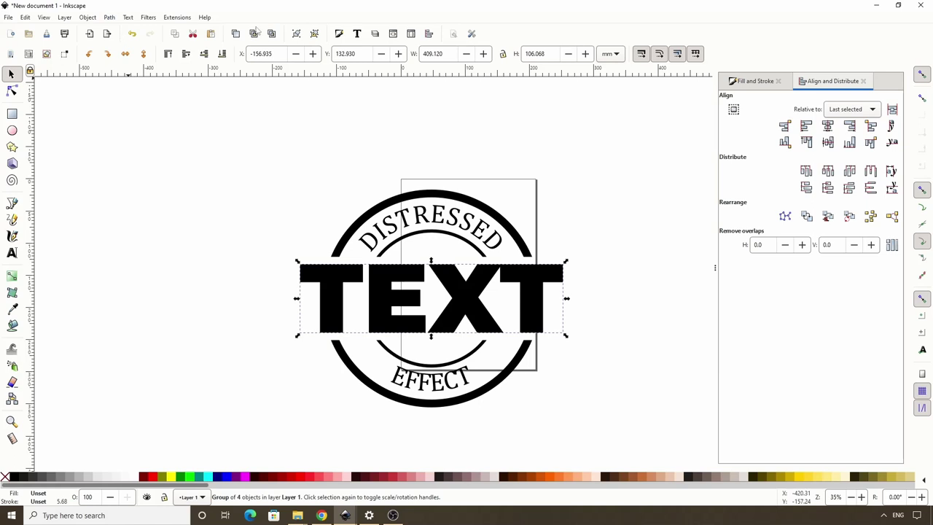
{"action": "left_click", "coordinate": [315, 34]}
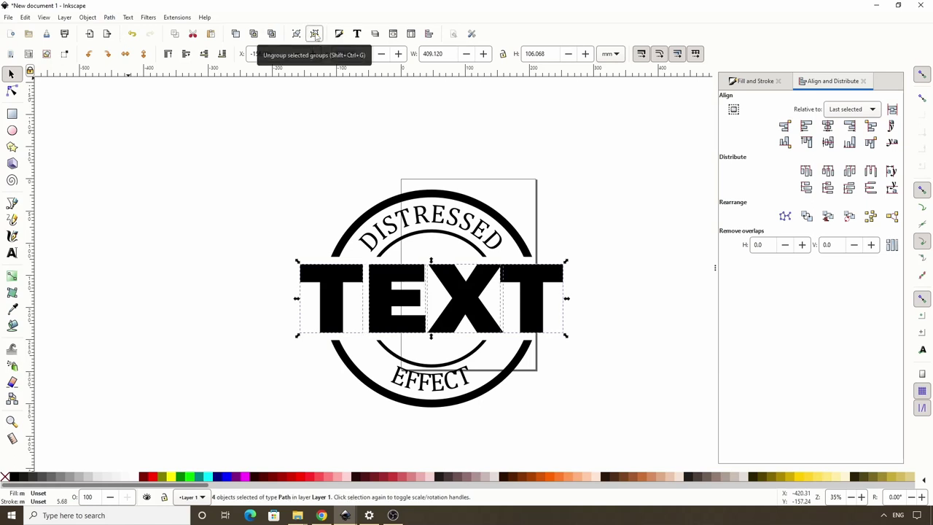
{"action": "left_click", "coordinate": [113, 19]}
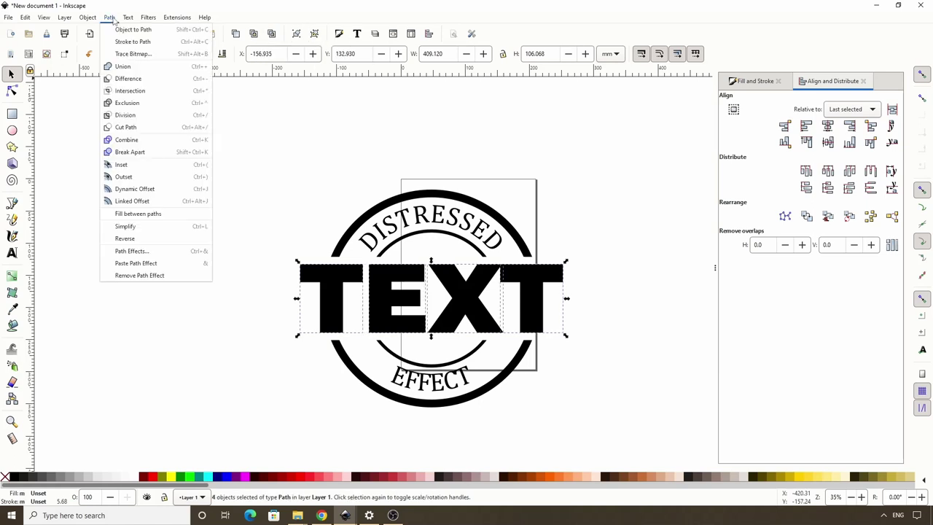
{"action": "left_click", "coordinate": [128, 67]}
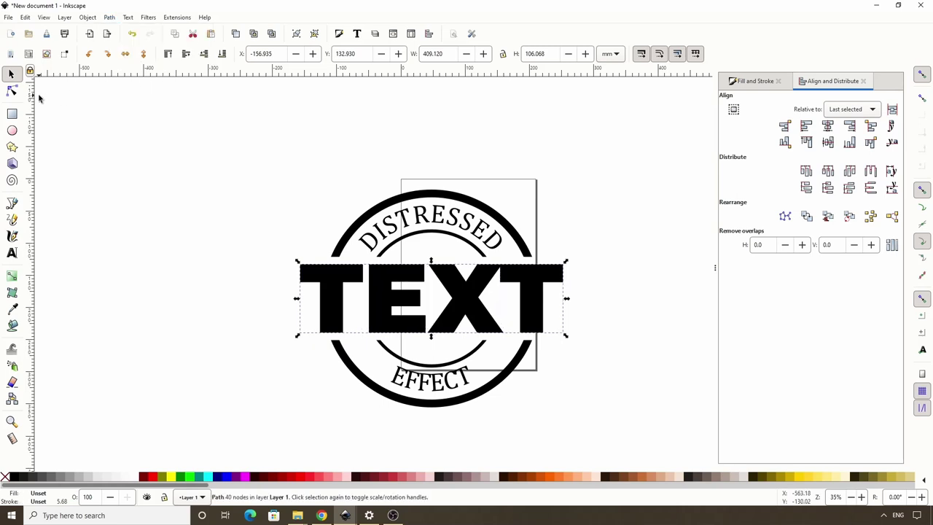
Select all nodes of the TEXT path and insert new nodes three times, from 40 to 320 nodes
{"action": "left_click", "coordinate": [12, 90]}
{"action": "key", "text": "ctrl+a"}
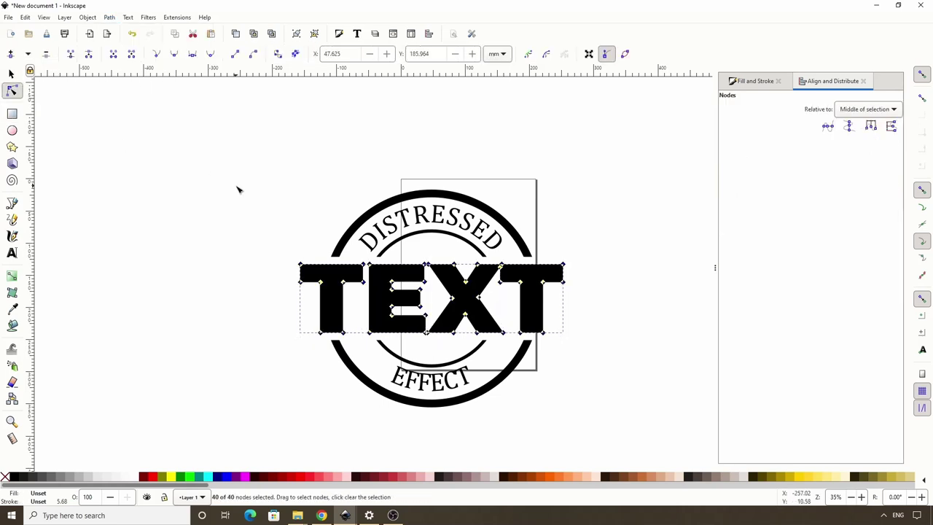
{"action": "left_click", "coordinate": [16, 61]}
{"action": "left_click", "coordinate": [16, 61]}
{"action": "left_click", "coordinate": [16, 61]}
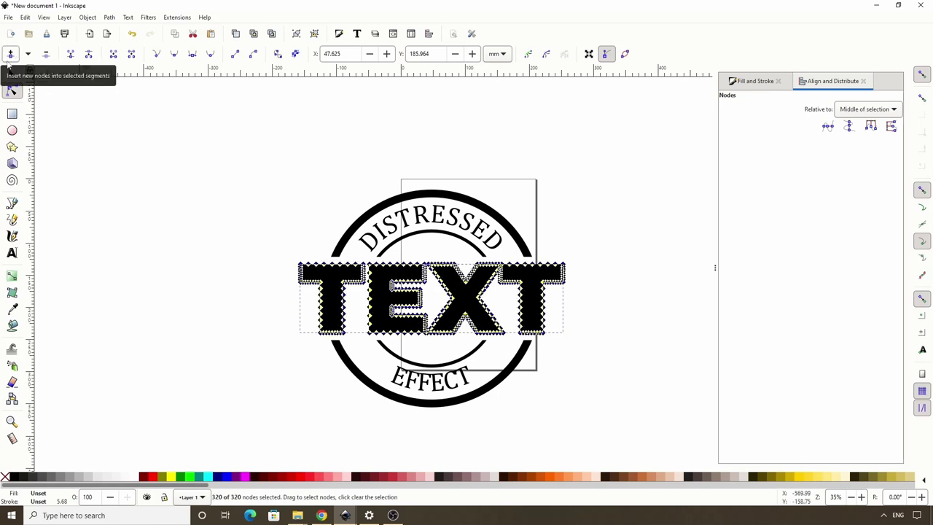
{"action": "left_click", "coordinate": [11, 74]}
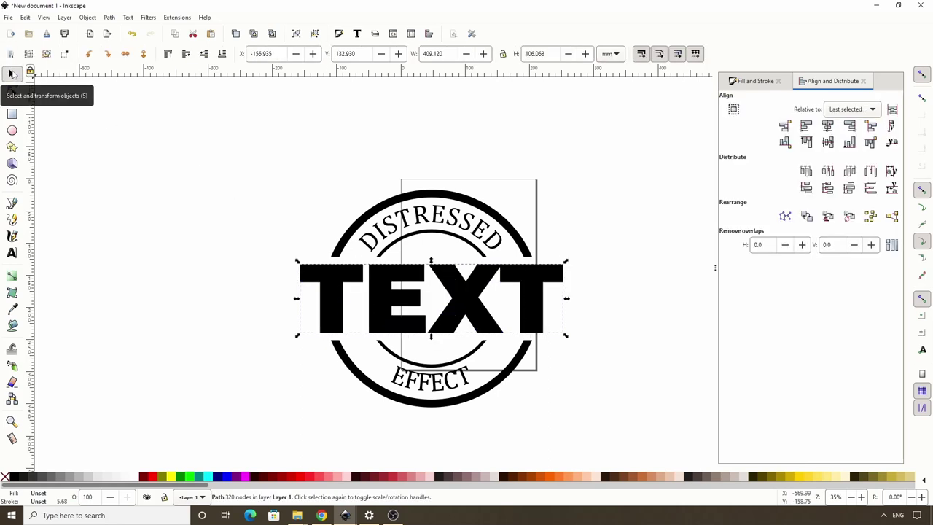
Open Jitter nodes with live preview, Gaussian distribution and handle jittering enabled
{"action": "left_click", "coordinate": [176, 17]}
{"action": "mouse_move", "coordinate": [210, 153]}
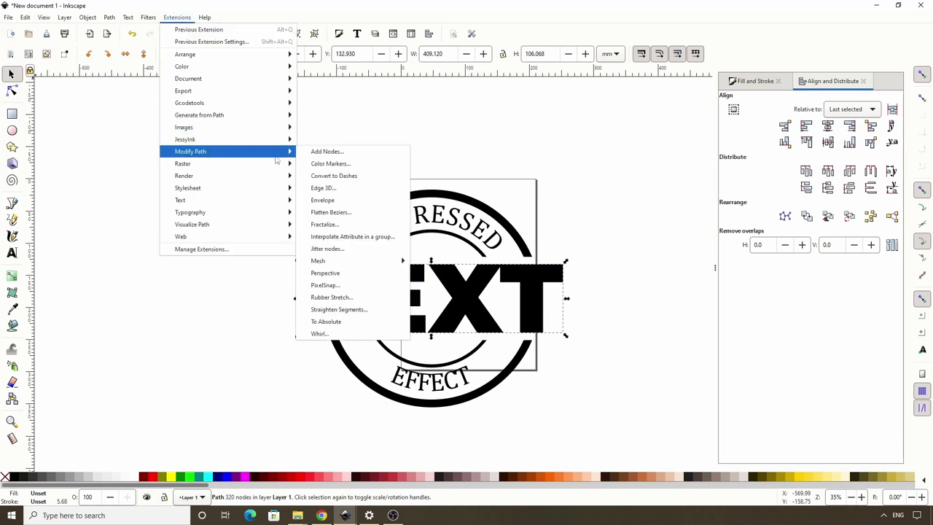
{"action": "left_click", "coordinate": [328, 248]}
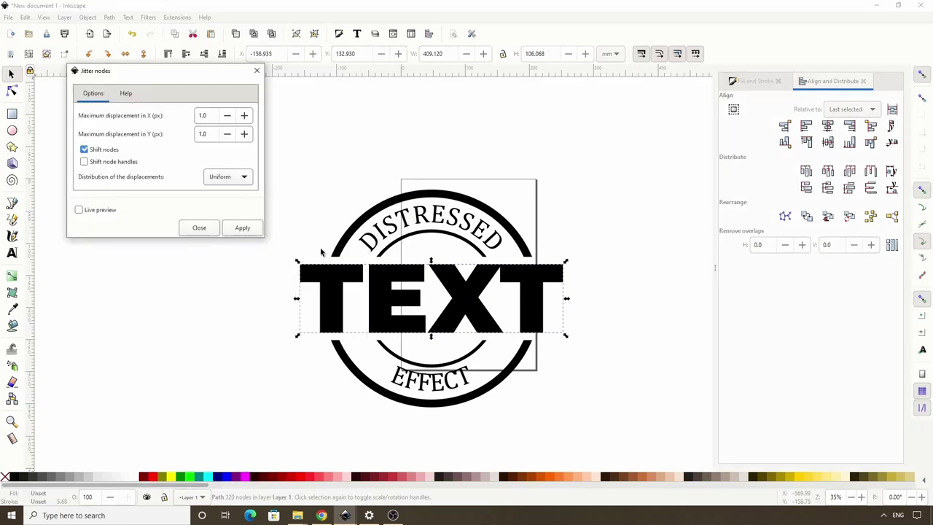
{"action": "left_click", "coordinate": [93, 210]}
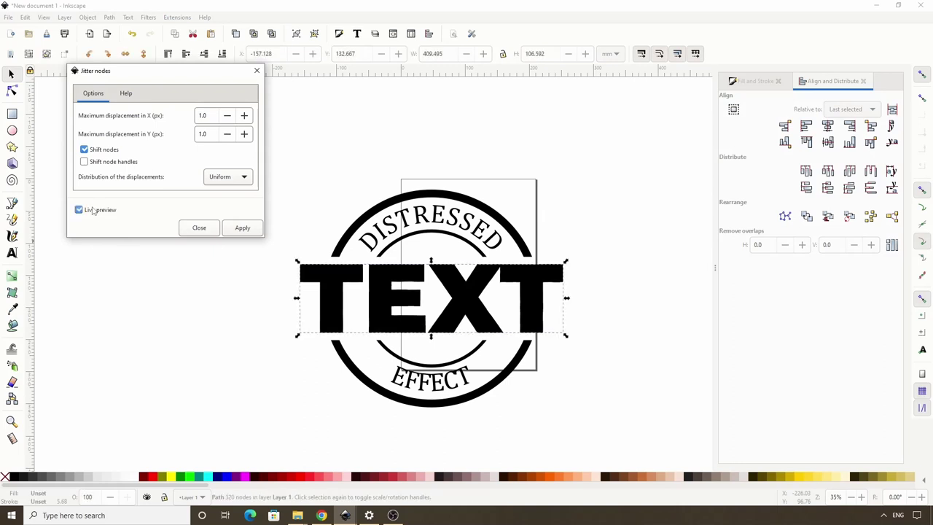
{"action": "left_click", "coordinate": [231, 181]}
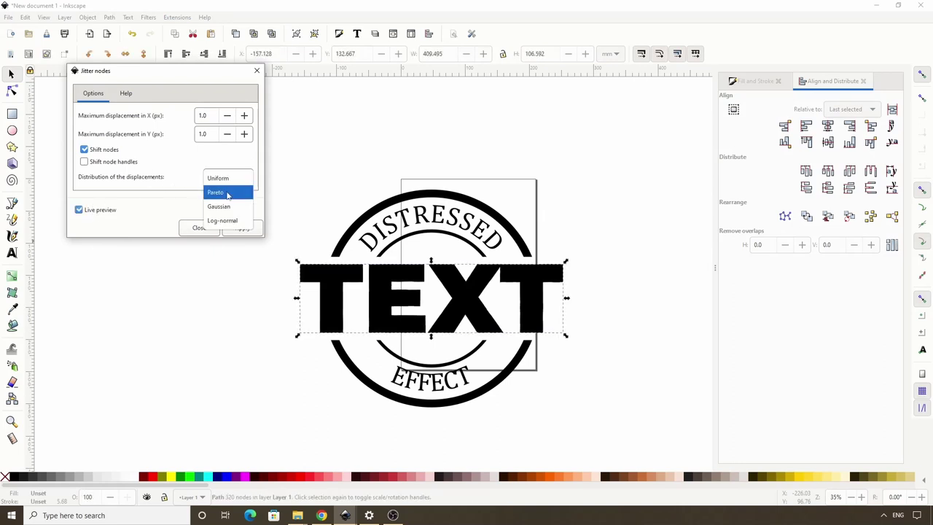
{"action": "left_click", "coordinate": [225, 207]}
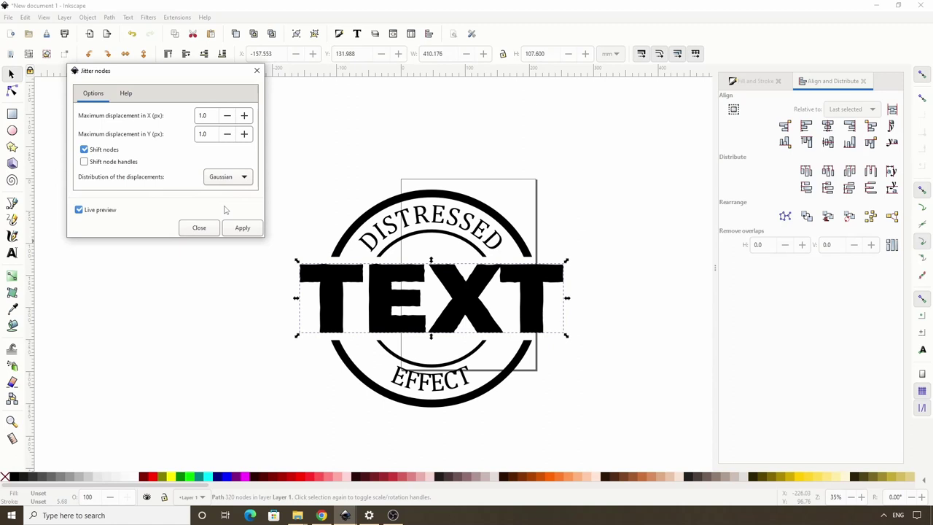
{"action": "left_click", "coordinate": [93, 164]}
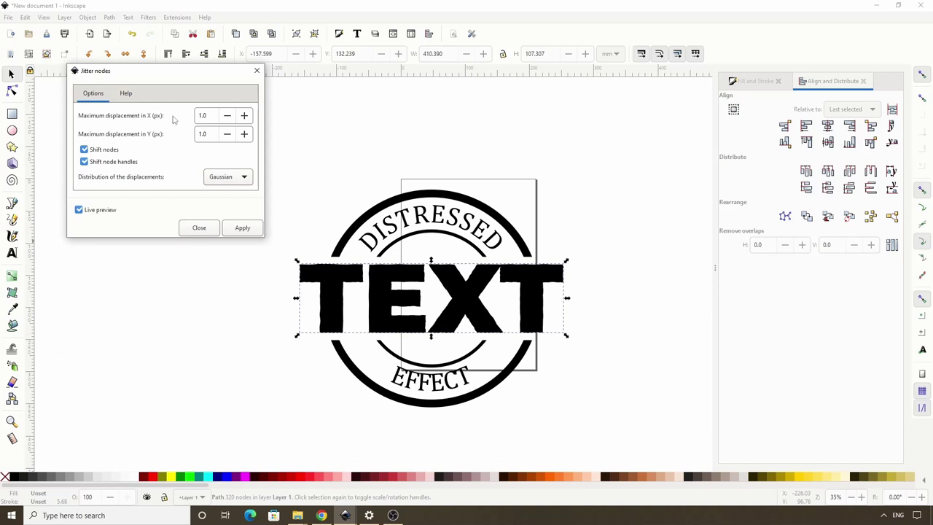
Raise max X and Y displacement to 2.6 px and apply the jitter to TEXT
{"action": "left_click", "coordinate": [214, 116]}
{"action": "left_click", "coordinate": [245, 119]}
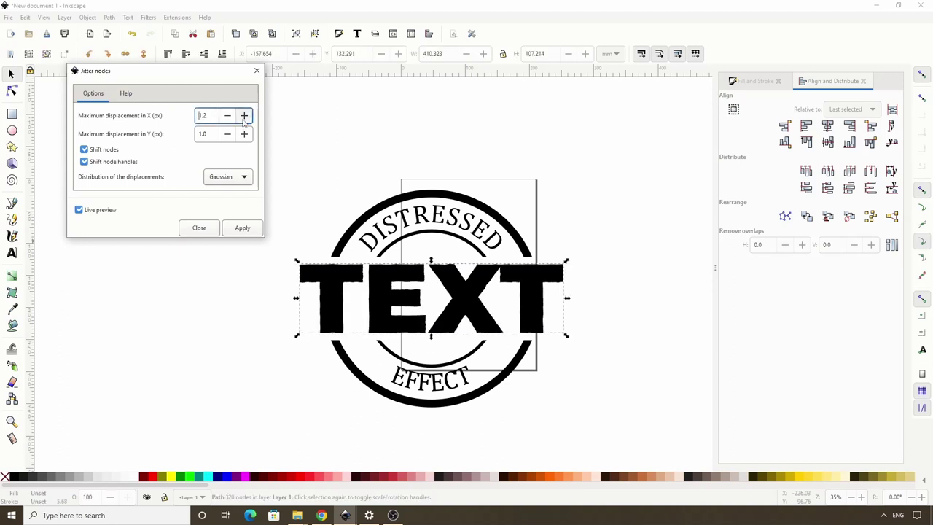
{"action": "left_click", "coordinate": [245, 134]}
{"action": "left_click", "coordinate": [244, 133]}
{"action": "left_click", "coordinate": [245, 135]}
{"action": "left_click", "coordinate": [246, 136]}
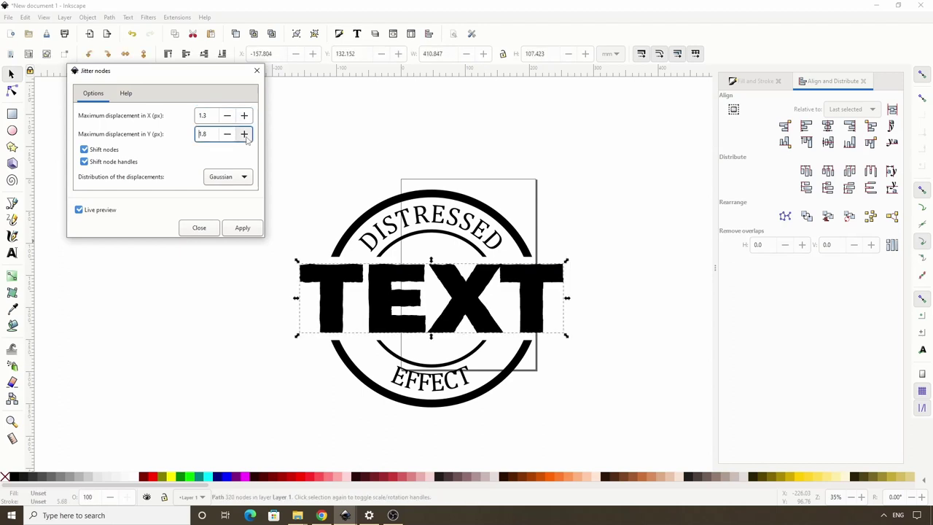
{"action": "left_click", "coordinate": [245, 117]}
{"action": "left_click", "coordinate": [245, 116]}
{"action": "left_click", "coordinate": [244, 117]}
{"action": "left_click", "coordinate": [245, 117]}
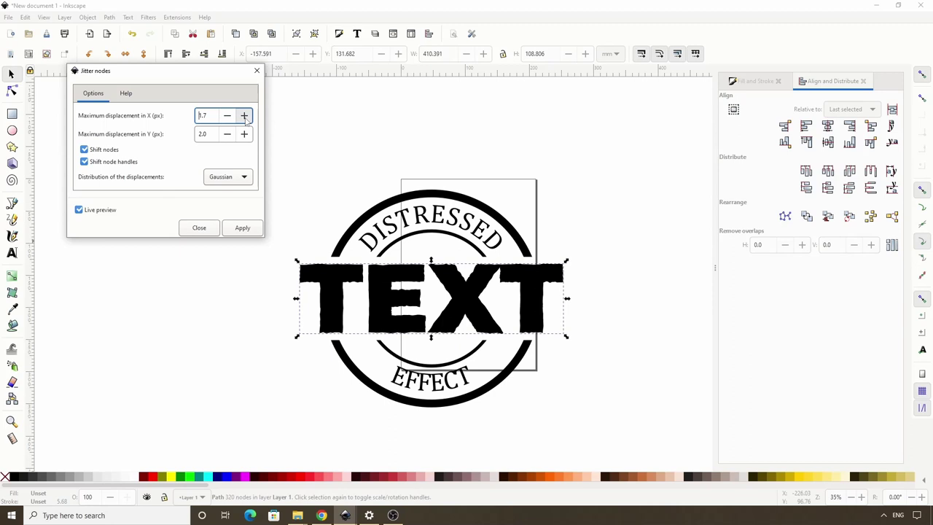
{"action": "left_click", "coordinate": [245, 116]}
{"action": "left_click", "coordinate": [245, 117]}
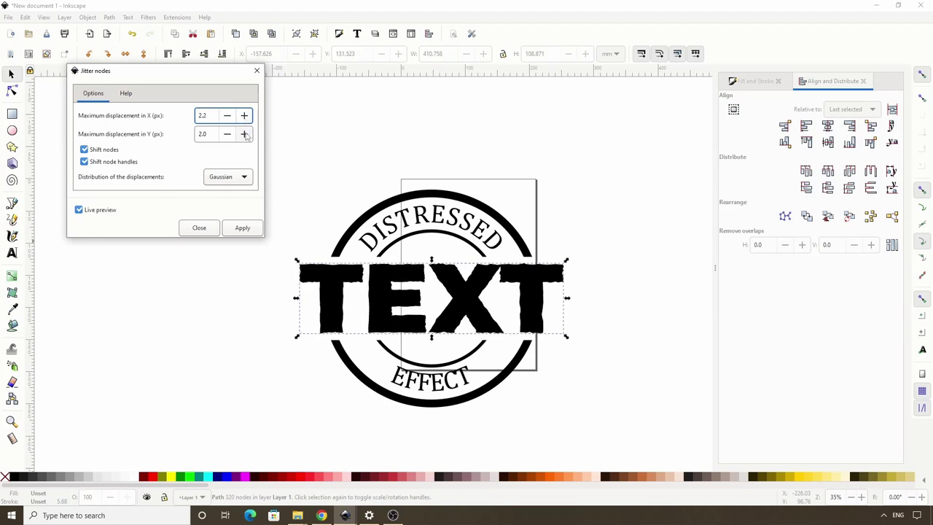
{"action": "left_click", "coordinate": [244, 134]}
{"action": "left_click", "coordinate": [244, 134]}
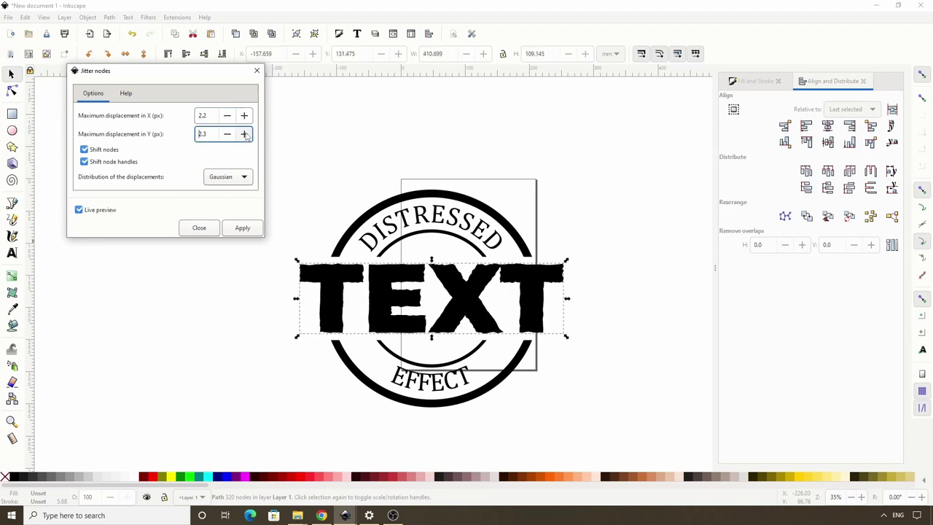
{"action": "left_click", "coordinate": [245, 134]}
{"action": "left_click", "coordinate": [245, 134]}
{"action": "left_click", "coordinate": [245, 116]}
{"action": "left_click", "coordinate": [244, 116]}
{"action": "left_click", "coordinate": [245, 116]}
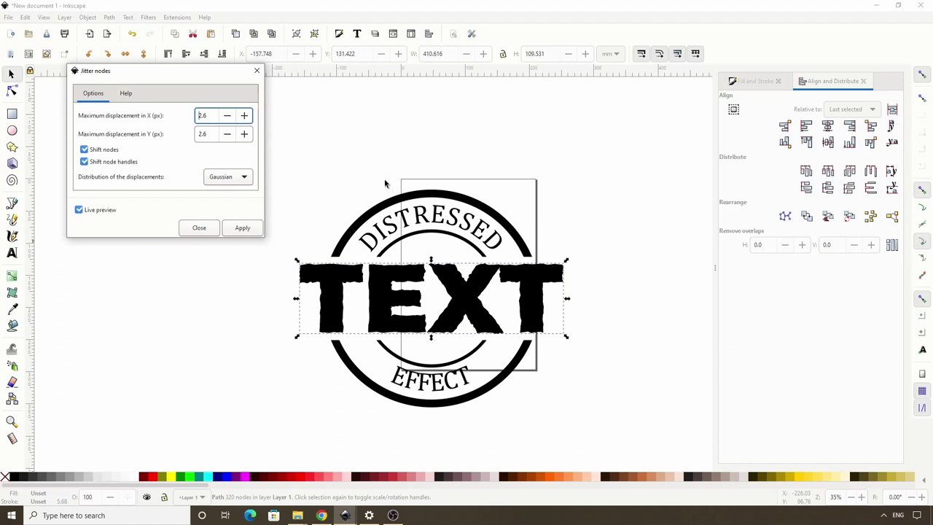
{"action": "left_click", "coordinate": [244, 227]}
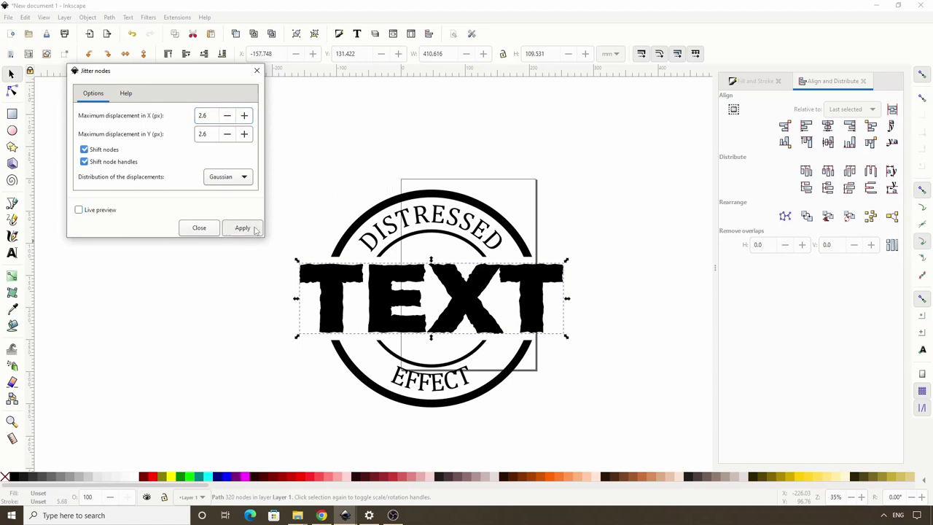
{"action": "left_click", "coordinate": [199, 229]}
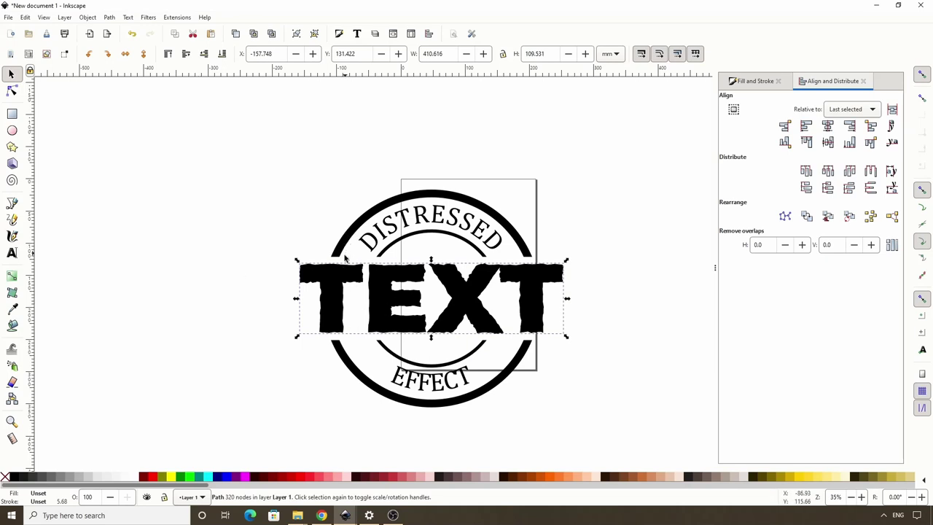
Add the outer ring and lower inner arc to the TEXT selection and union all three
{"action": "key", "text": "shift"}
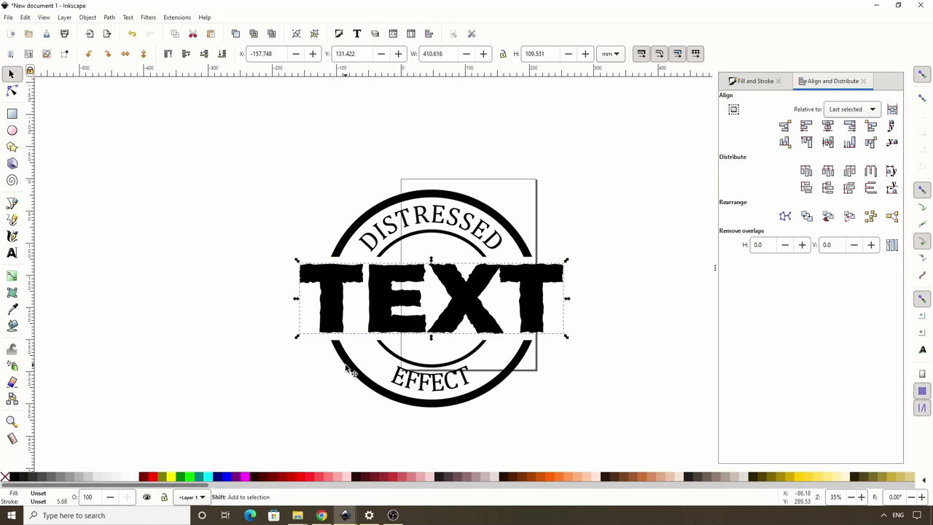
{"action": "left_click", "coordinate": [348, 371], "text": "shift"}
{"action": "left_click", "coordinate": [383, 349], "text": "shift"}
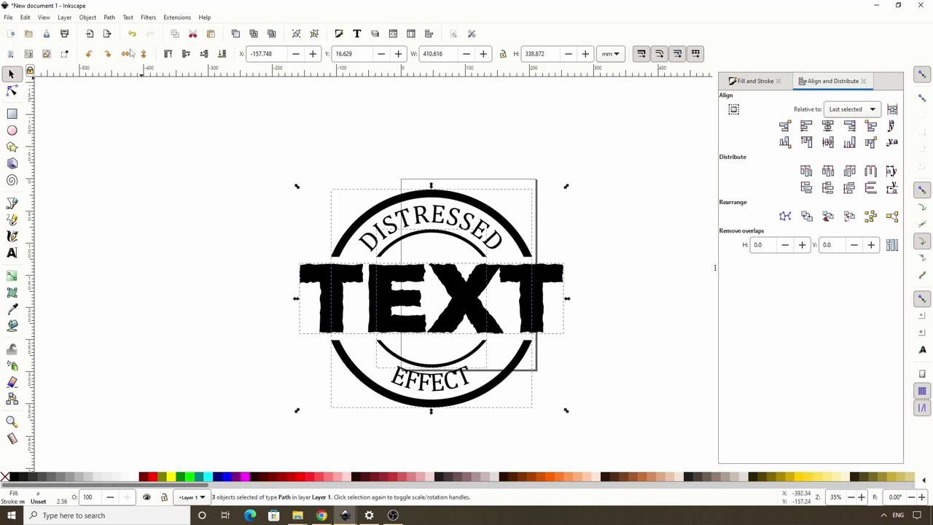
{"action": "left_click", "coordinate": [110, 18]}
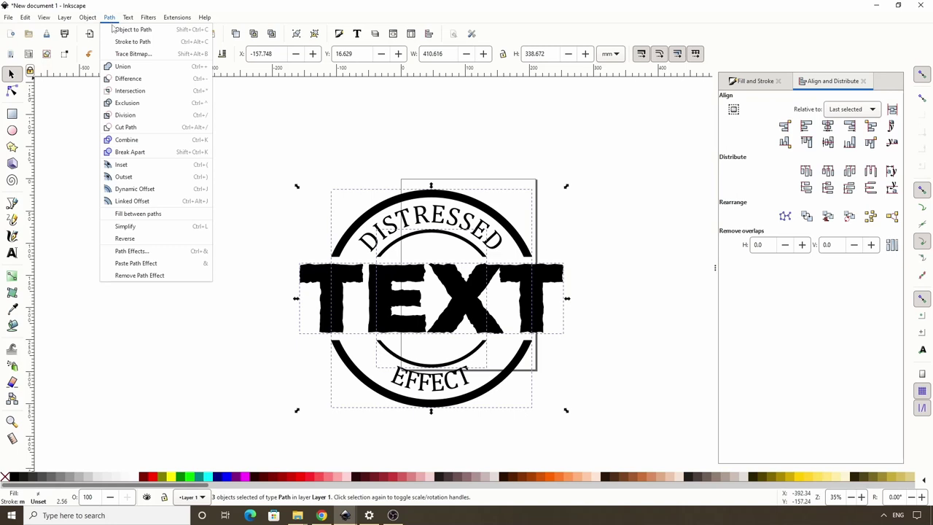
{"action": "left_click", "coordinate": [123, 68]}
{"action": "left_click", "coordinate": [10, 18]}
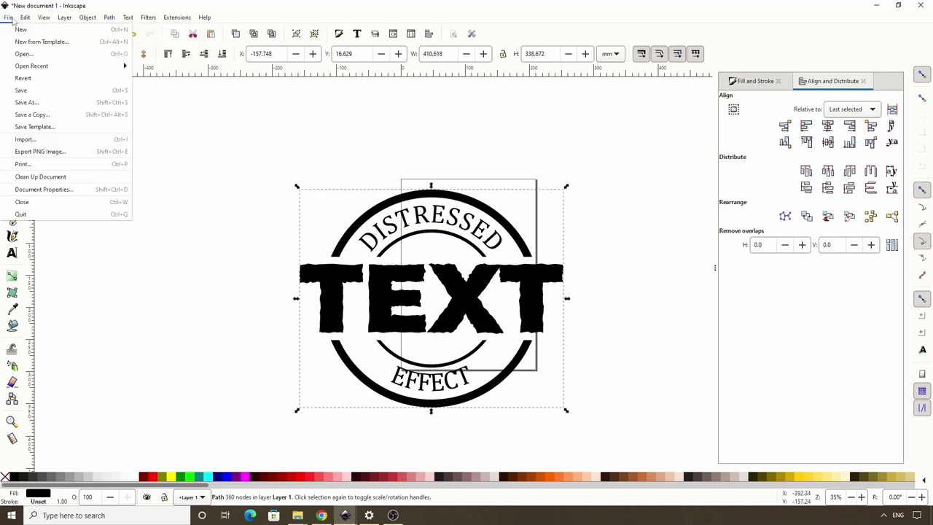
Import the abstract-ga2bad3090_1280 texture image with the default bitmap import settings
{"action": "left_click", "coordinate": [44, 142]}
{"action": "left_click", "coordinate": [78, 79]}
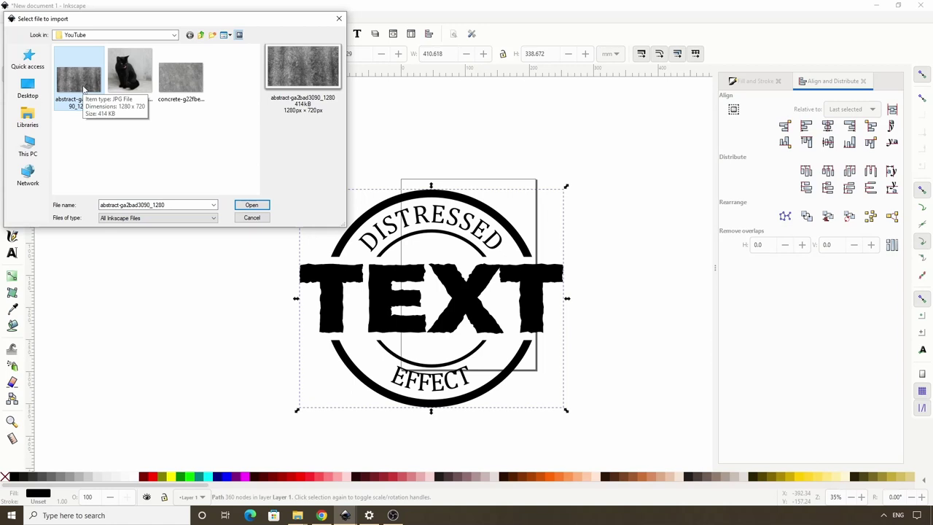
{"action": "double_click", "coordinate": [84, 89]}
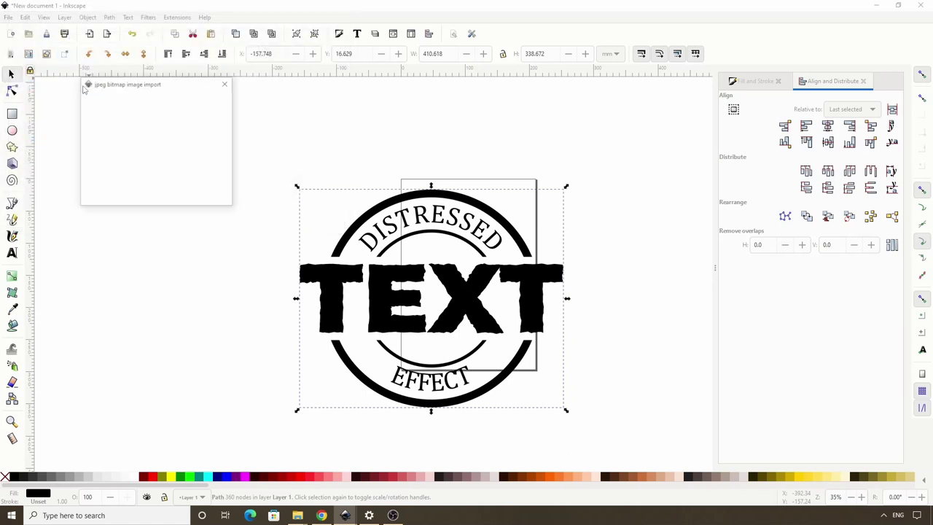
{"action": "left_click", "coordinate": [211, 199]}
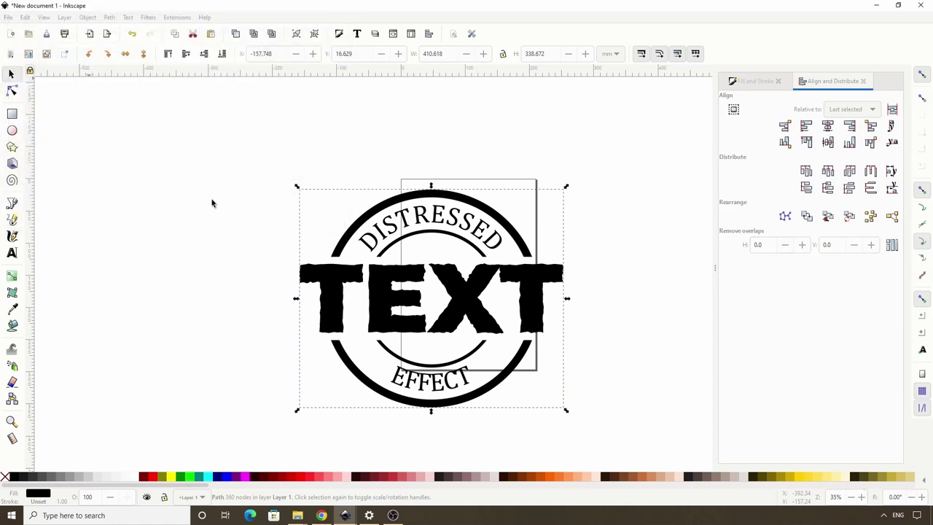
Enlarge the texture to 625.929 × 352.085 mm and place it left of the stamp
{"action": "left_click_drag", "start_coordinate": [145, 130], "coordinate": [234, 215]}
{"action": "left_click_drag", "start_coordinate": [285, 241], "coordinate": [386, 335]}
{"action": "left_click_drag", "start_coordinate": [463, 387], "coordinate": [475, 394]}
{"action": "left_click_drag", "start_coordinate": [303, 234], "coordinate": [471, 312]}
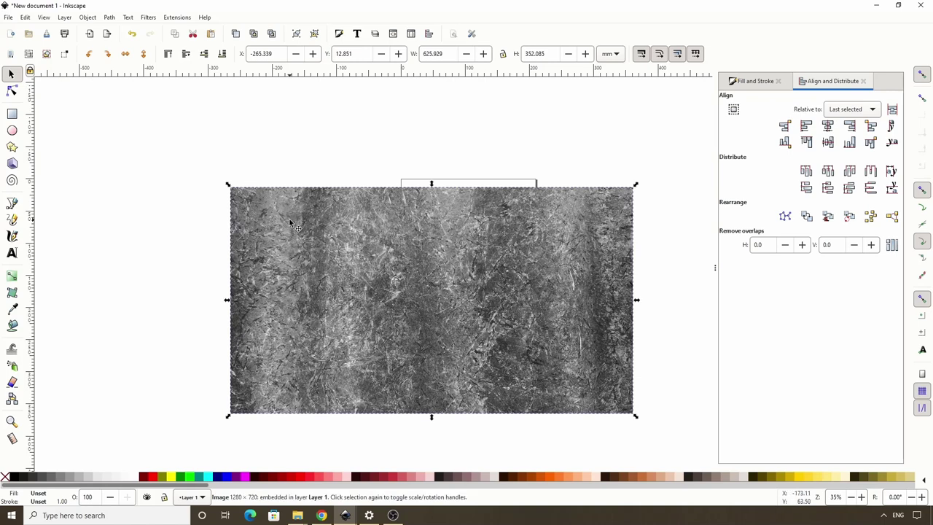
{"action": "scroll", "coordinate": [306, 235], "scroll_direction": "down", "scroll_amount": 1}
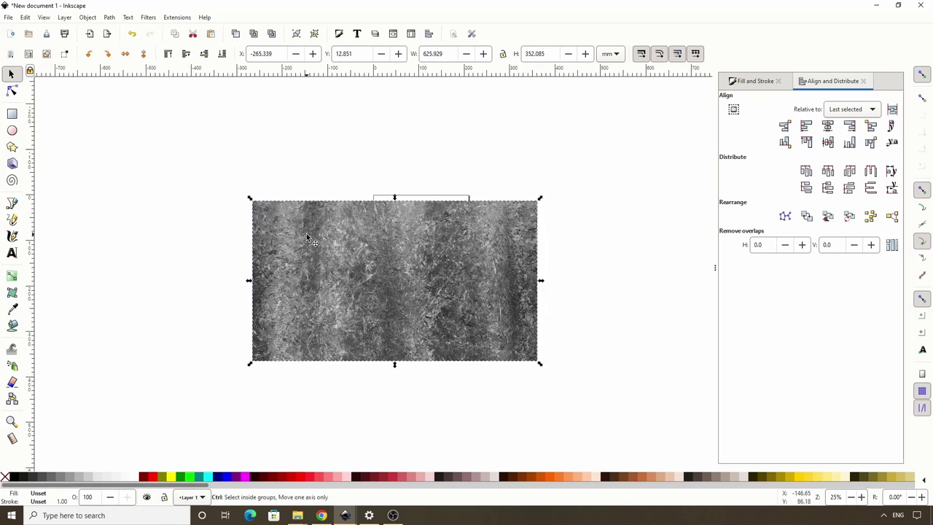
{"action": "left_click_drag", "start_coordinate": [186, 227], "coordinate": [333, 212]}
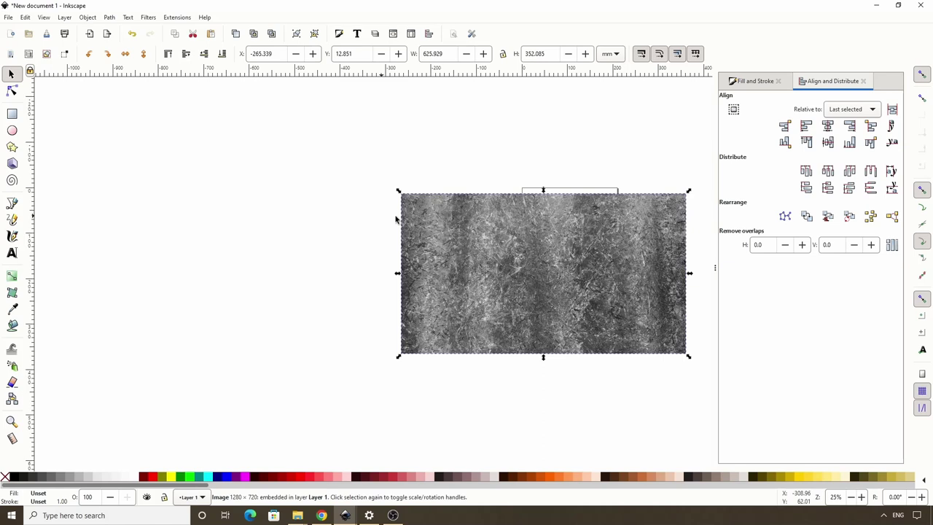
{"action": "left_click_drag", "start_coordinate": [465, 253], "coordinate": [204, 197]}
{"action": "scroll", "coordinate": [262, 235], "scroll_direction": "right", "scroll_amount": 3}
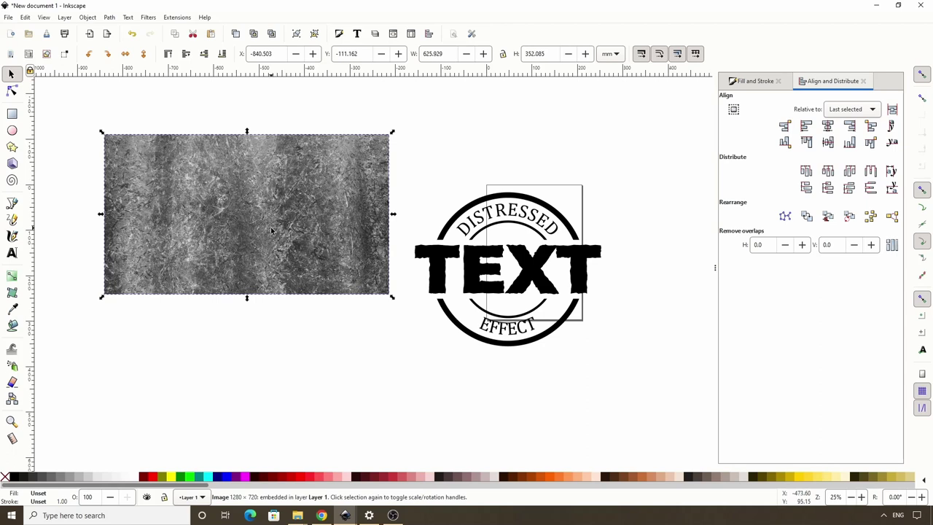
Trace the texture bitmap at brightness cutoff 0.250 into a black speckle path
{"action": "left_click", "coordinate": [108, 18]}
{"action": "left_click", "coordinate": [133, 54]}
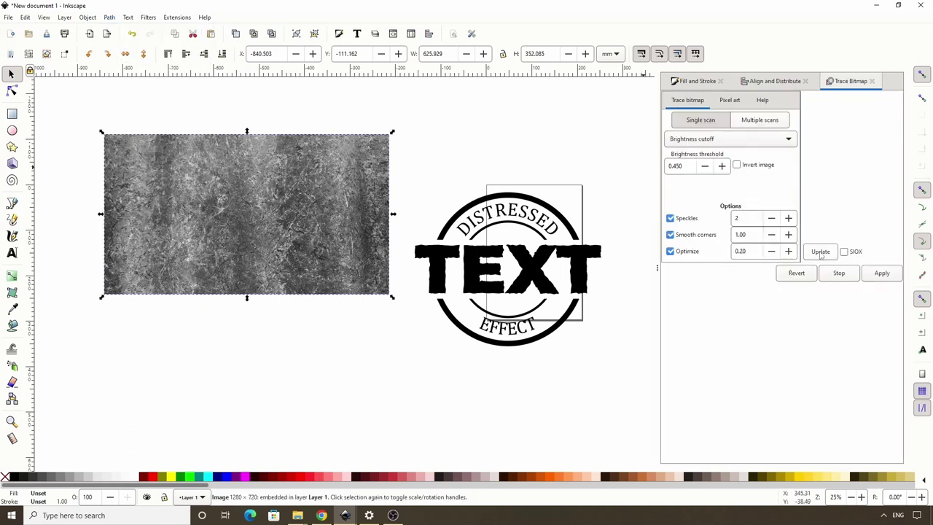
{"action": "left_click", "coordinate": [820, 252]}
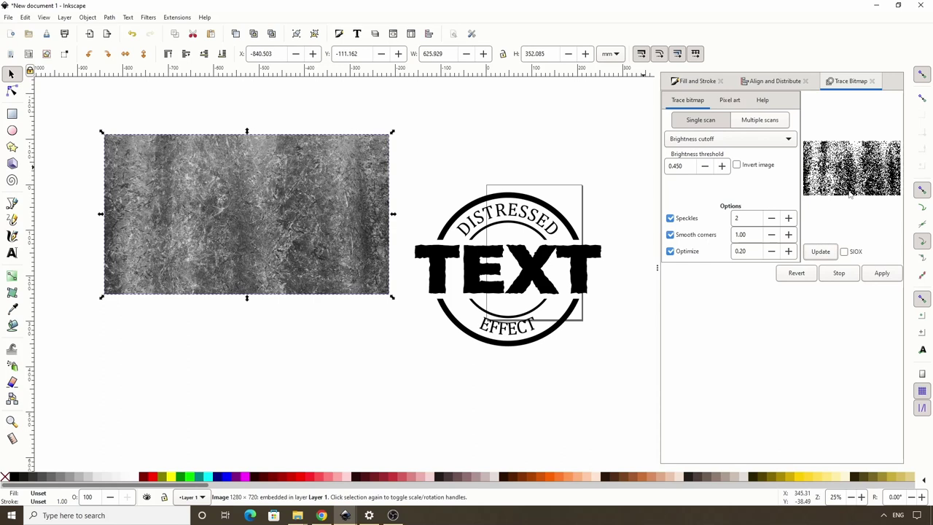
{"action": "left_click", "coordinate": [684, 166]}
{"action": "left_click", "coordinate": [818, 251]}
{"action": "left_click", "coordinate": [687, 168]}
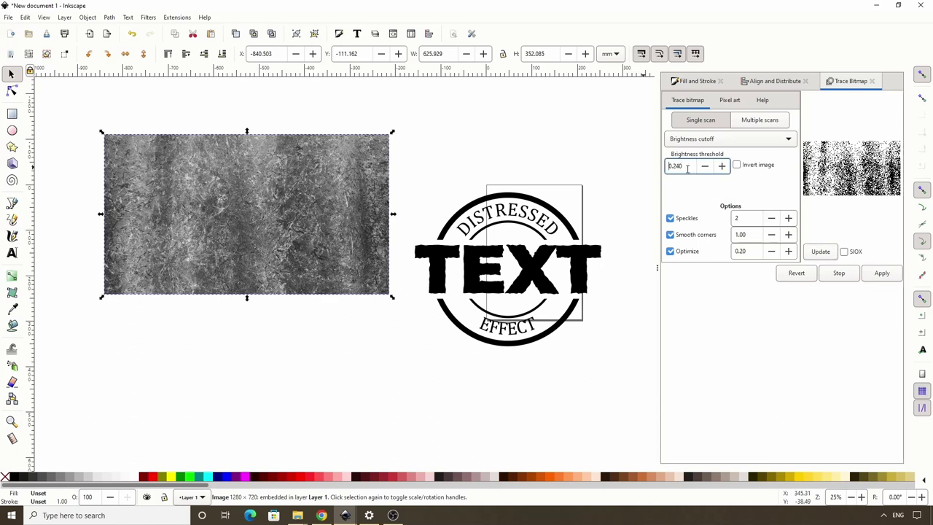
{"action": "left_click", "coordinate": [822, 251]}
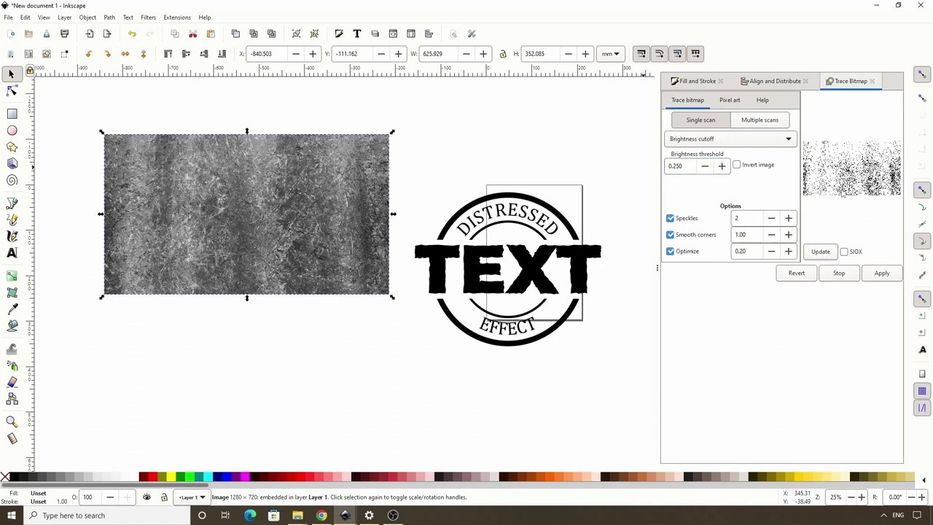
{"action": "left_click", "coordinate": [874, 275]}
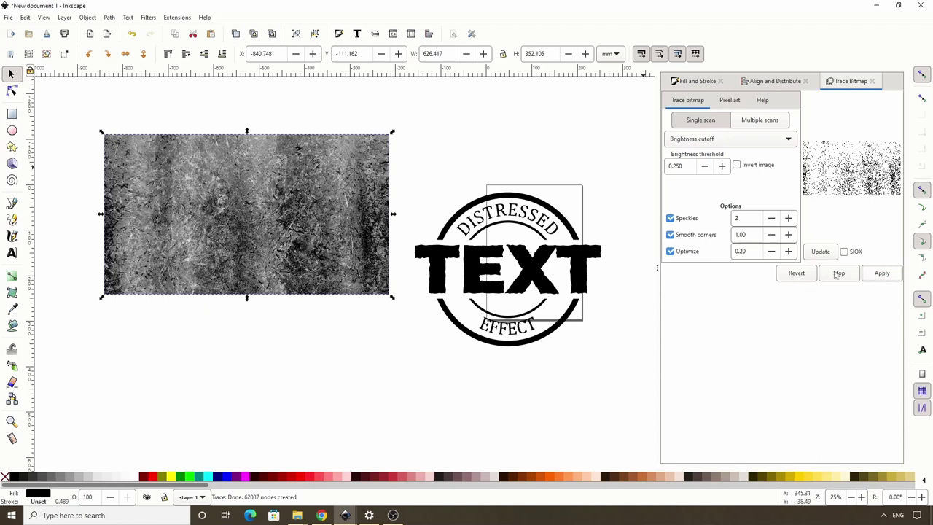
Move the traced path below the photo, close the trace panel and delete the original image
{"action": "left_click_drag", "start_coordinate": [299, 221], "coordinate": [310, 334]}
{"action": "left_click", "coordinate": [874, 81]}
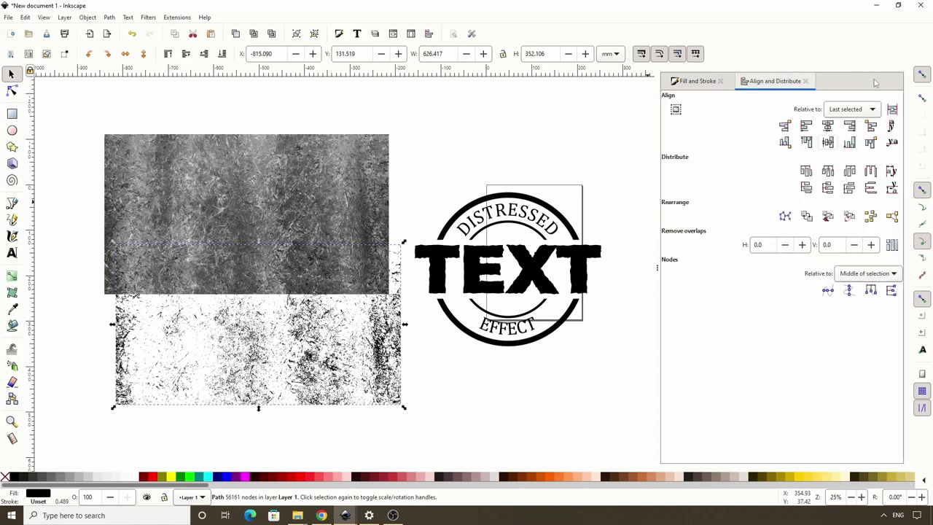
{"action": "left_click_drag", "start_coordinate": [658, 267], "coordinate": [711, 273]}
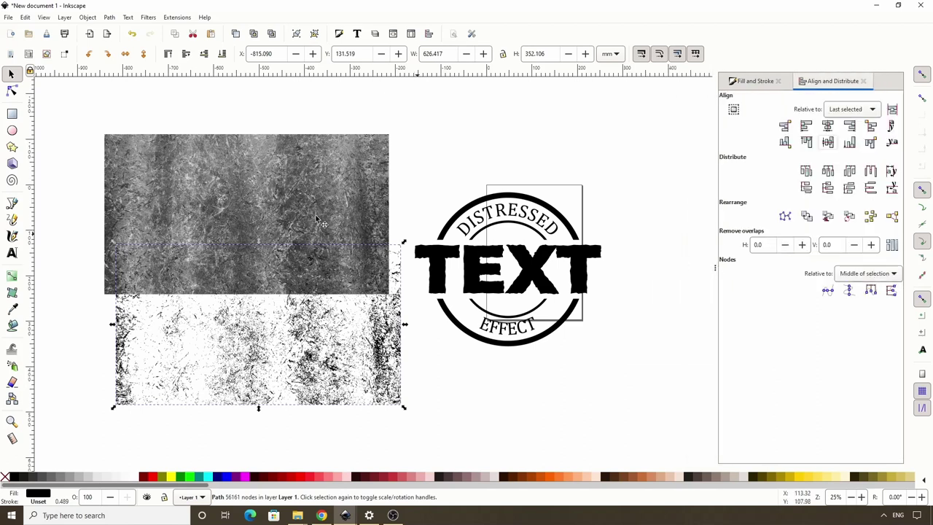
{"action": "left_click", "coordinate": [236, 221]}
{"action": "key", "text": "Delete"}
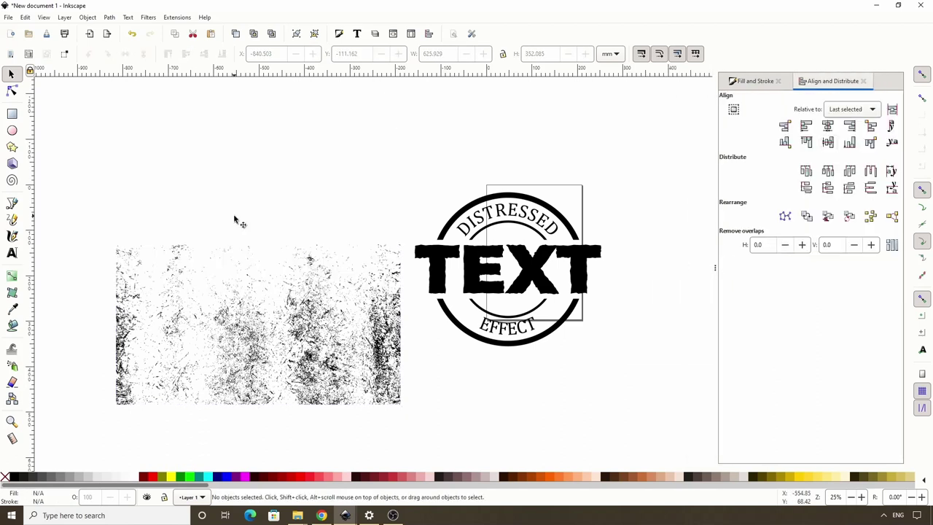
Fit the speckle texture over the TEXT and subtract it with Path > Difference
{"action": "left_click", "coordinate": [318, 298]}
{"action": "mouse_move", "coordinate": [318, 298]}
{"action": "left_mouse_down"}
{"action": "mouse_move", "coordinate": [419, 262]}
{"action": "mouse_move", "coordinate": [514, 248]}
{"action": "mouse_move", "coordinate": [516, 276]}
{"action": "left_mouse_up"}
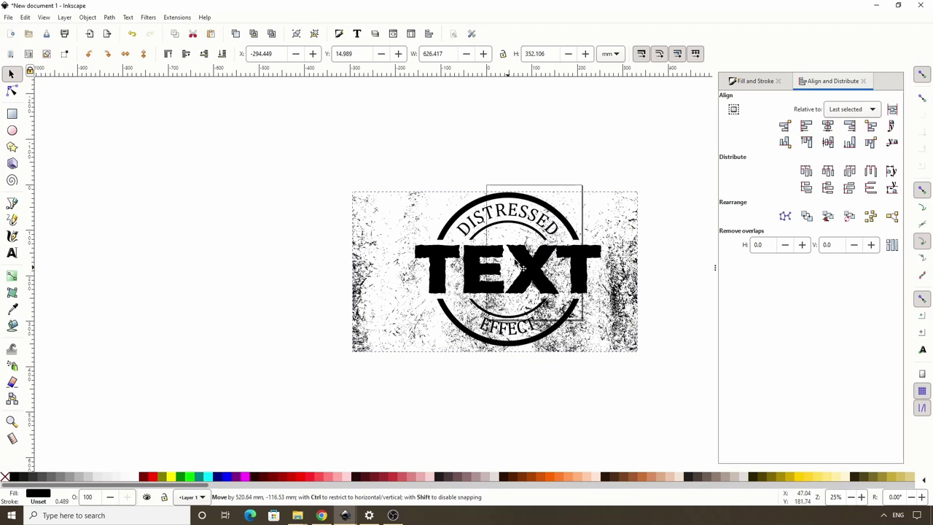
{"action": "left_click_drag", "start_coordinate": [494, 192], "coordinate": [509, 337]}
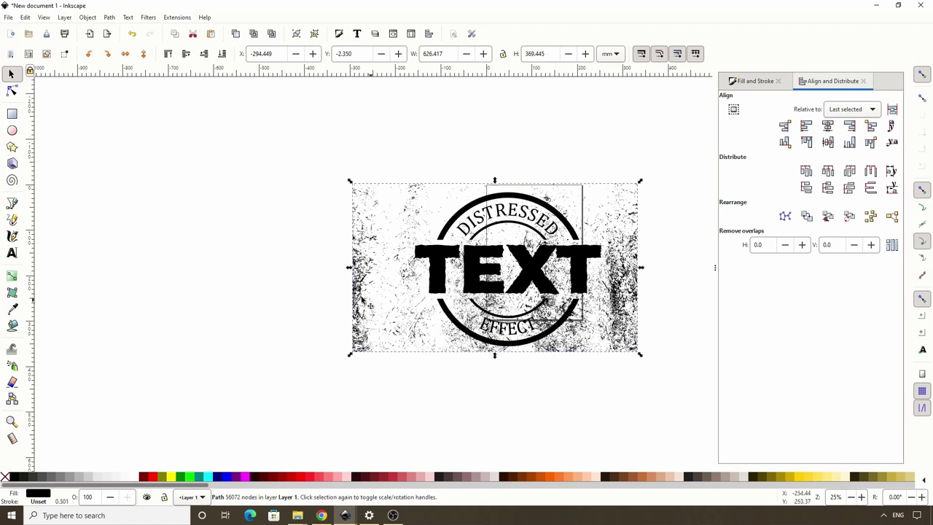
{"action": "left_click_drag", "start_coordinate": [350, 270], "coordinate": [357, 271]}
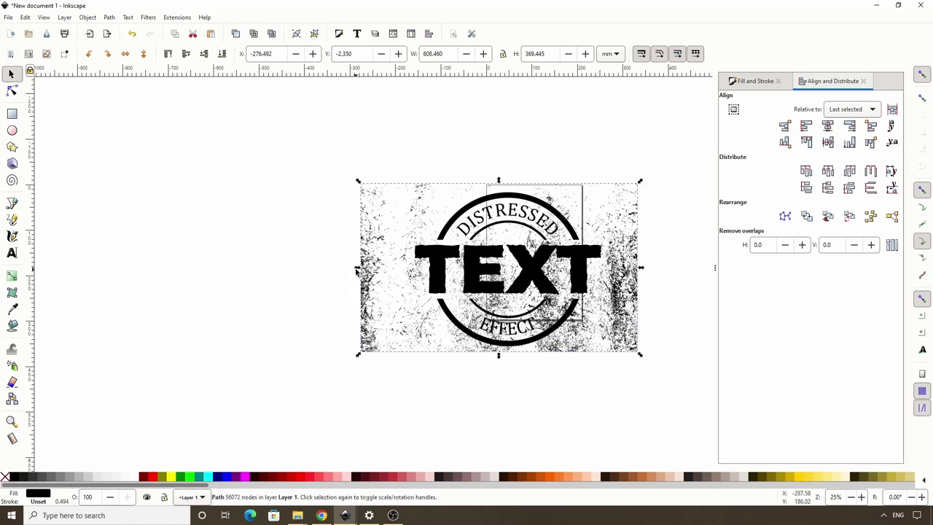
{"action": "scroll", "coordinate": [522, 264], "scroll_direction": "up", "scroll_amount": 1, "text": "ctrl"}
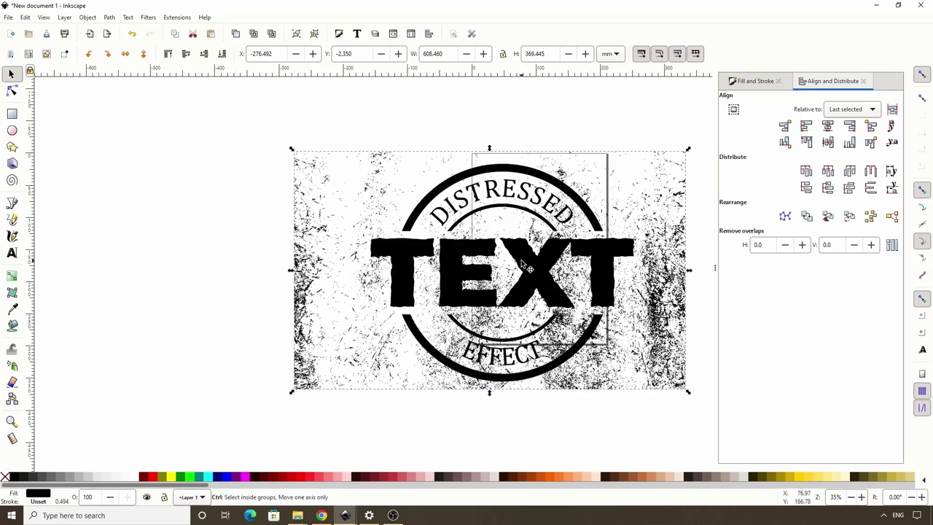
{"action": "scroll", "coordinate": [522, 264], "scroll_direction": "up", "scroll_amount": 1, "text": "ctrl"}
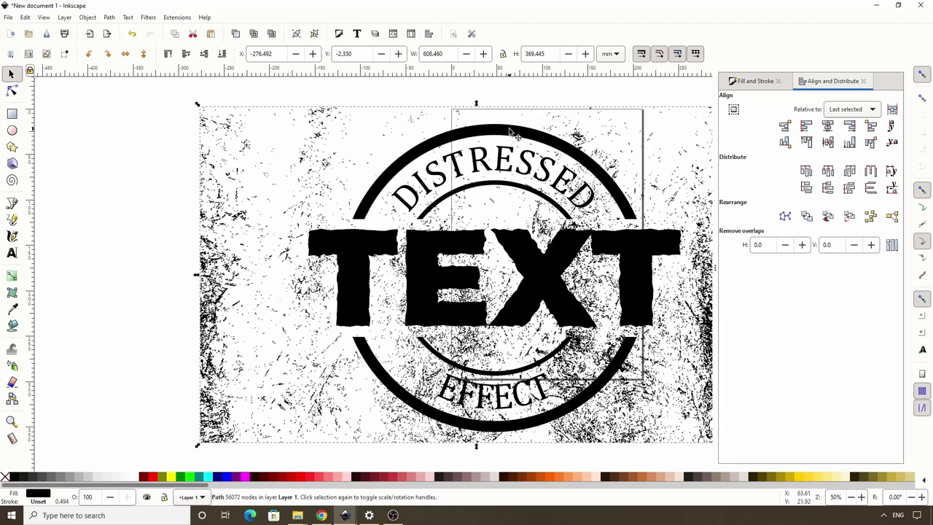
{"action": "left_click", "coordinate": [111, 19]}
{"action": "left_click", "coordinate": [128, 79]}
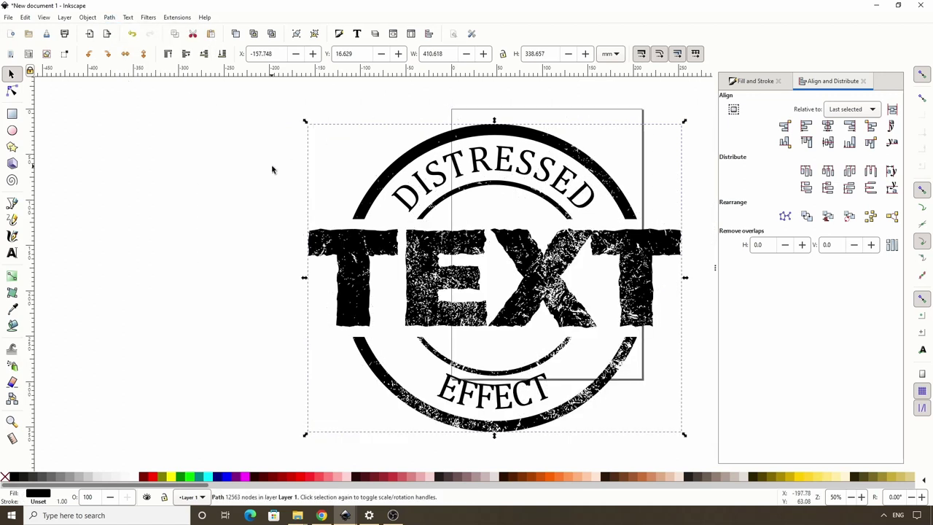
Select all three stamp parts and group them with Ctrl+G
{"action": "scroll", "coordinate": [242, 168], "scroll_direction": "down", "scroll_amount": 2}
{"action": "left_click_drag", "start_coordinate": [240, 165], "coordinate": [258, 190]}
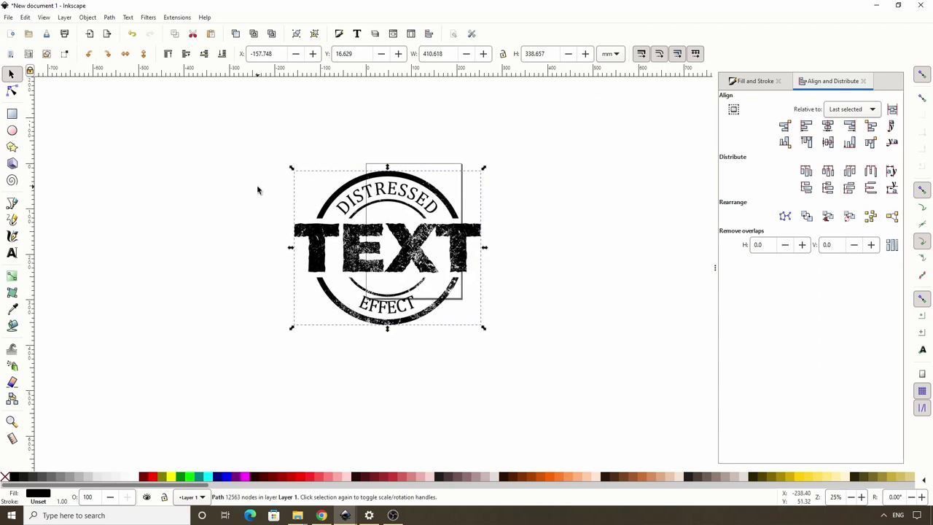
{"action": "left_click_drag", "start_coordinate": [247, 134], "coordinate": [519, 353]}
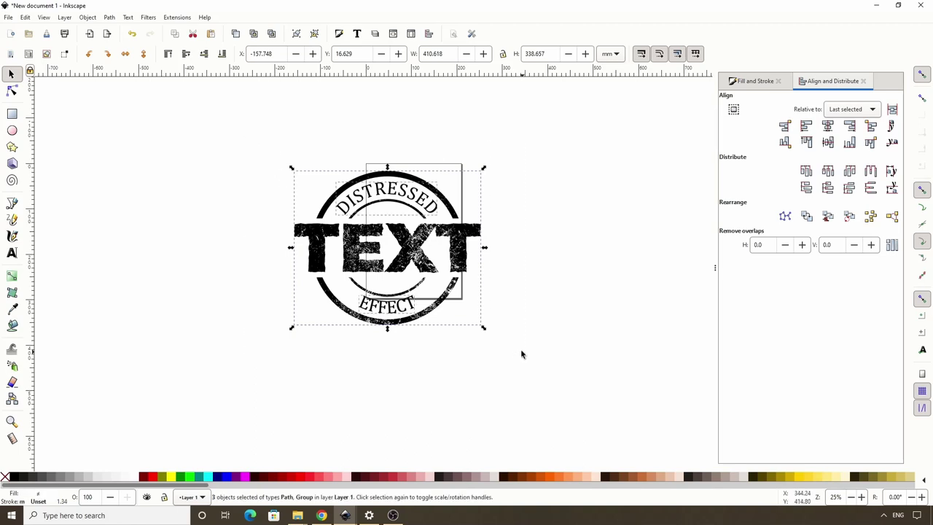
{"action": "key", "text": "ctrl+g"}
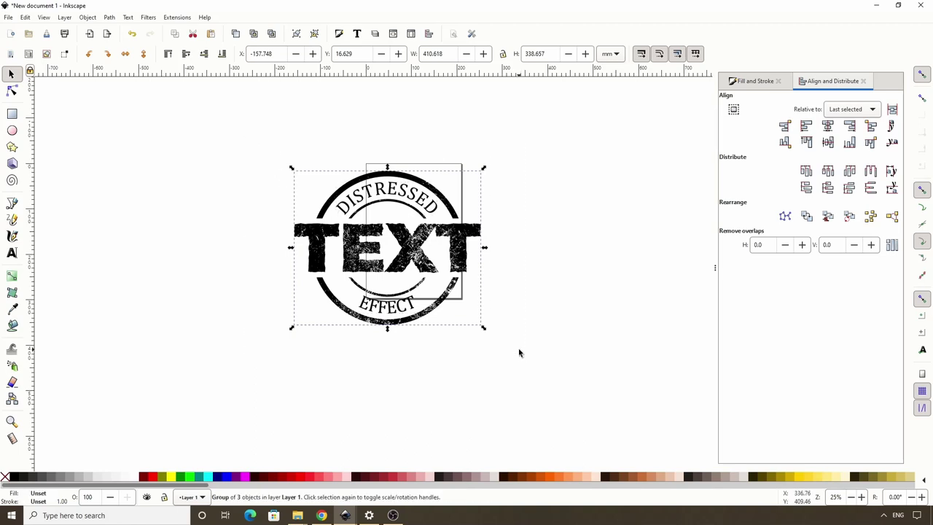
Draw a rectangle larger than the stamp and set its opacity to 100
{"action": "left_click", "coordinate": [11, 114]}
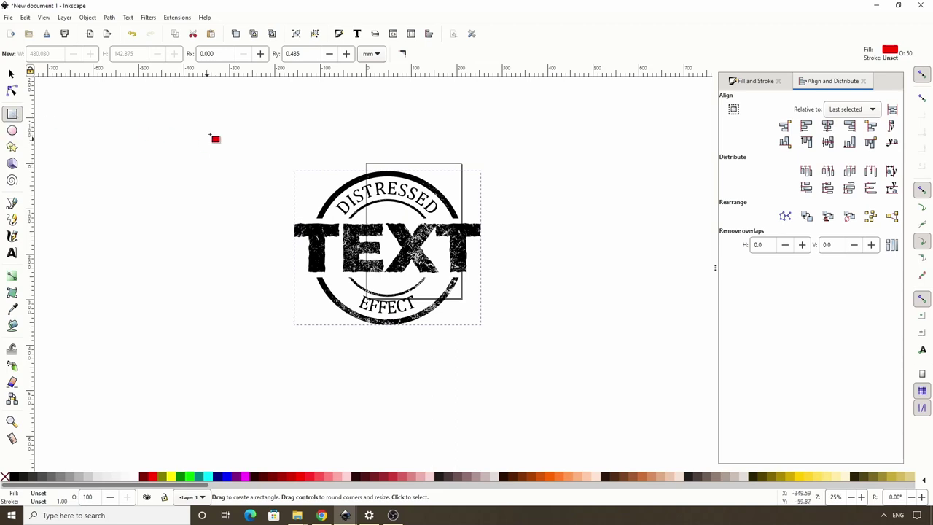
{"action": "mouse_move", "coordinate": [175, 129]}
{"action": "left_mouse_down"}
{"action": "mouse_move", "coordinate": [335, 248]}
{"action": "mouse_move", "coordinate": [513, 343]}
{"action": "mouse_move", "coordinate": [617, 366]}
{"action": "mouse_move", "coordinate": [594, 366]}
{"action": "left_mouse_up"}
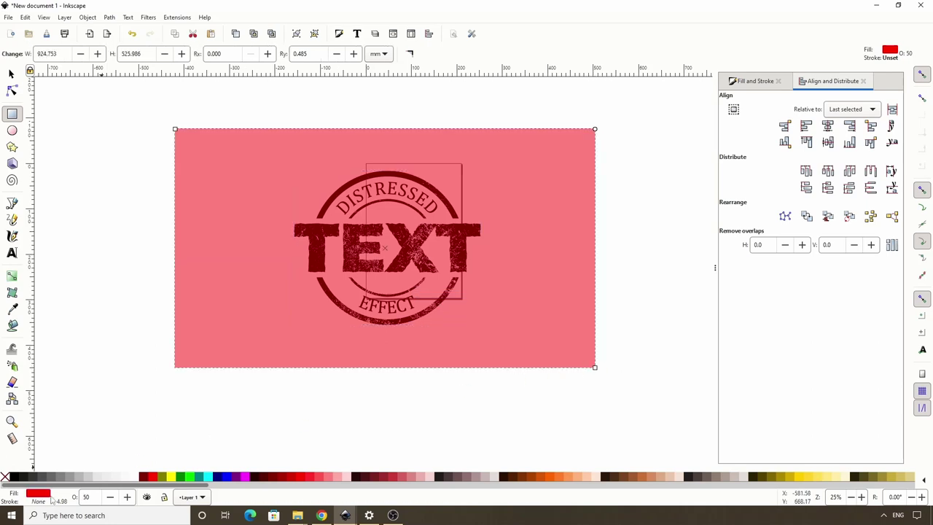
{"action": "double_click", "coordinate": [94, 495]}
{"action": "type", "text": "100"}
{"action": "key", "text": "Return"}
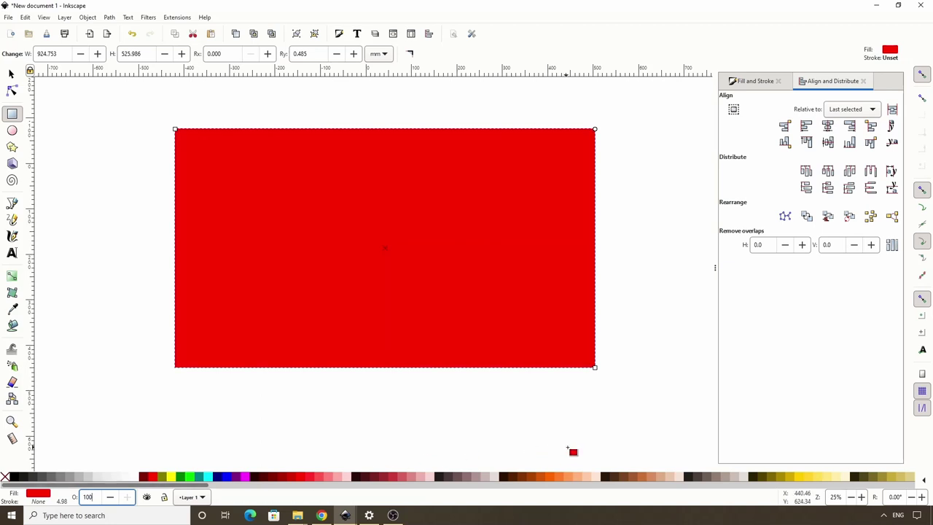
Fill the rectangle pale peach and lower its saturation to a muted beige f7e7ddff
{"action": "left_click", "coordinate": [596, 478]}
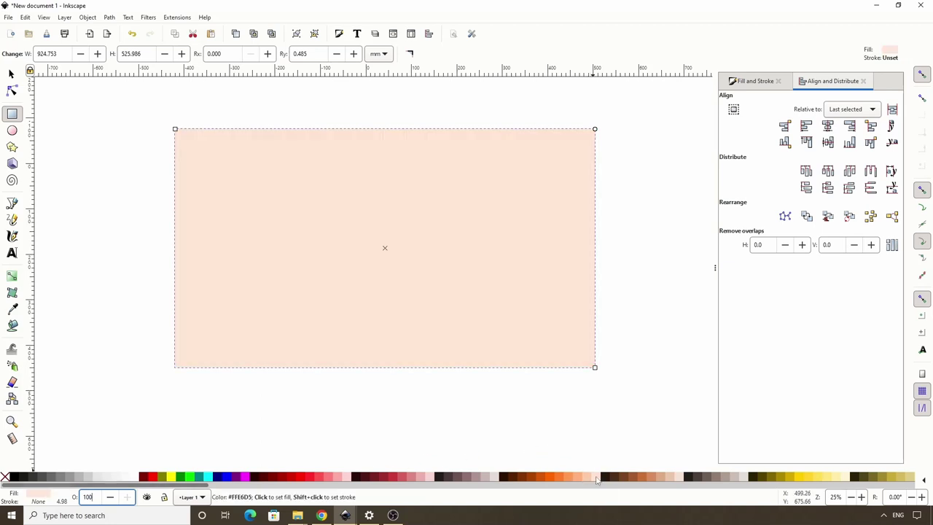
{"action": "left_click", "coordinate": [753, 82]}
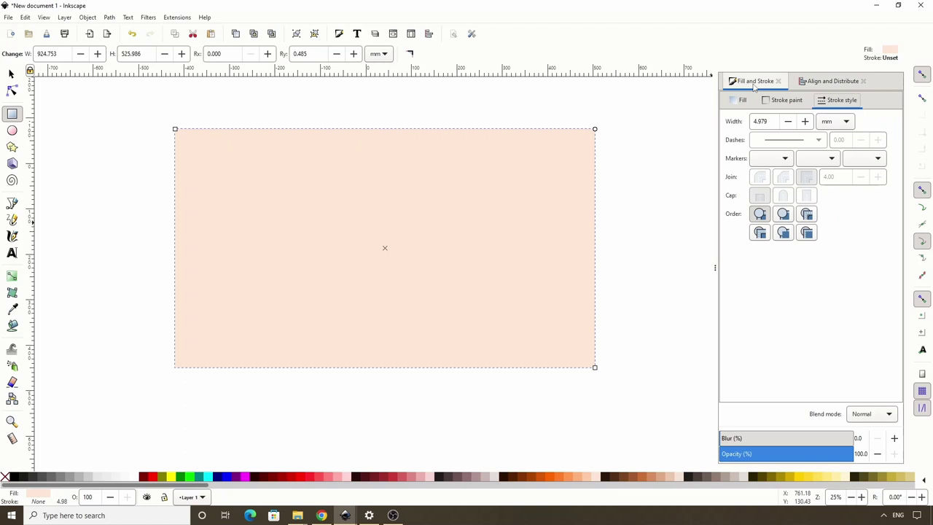
{"action": "left_click", "coordinate": [740, 100]}
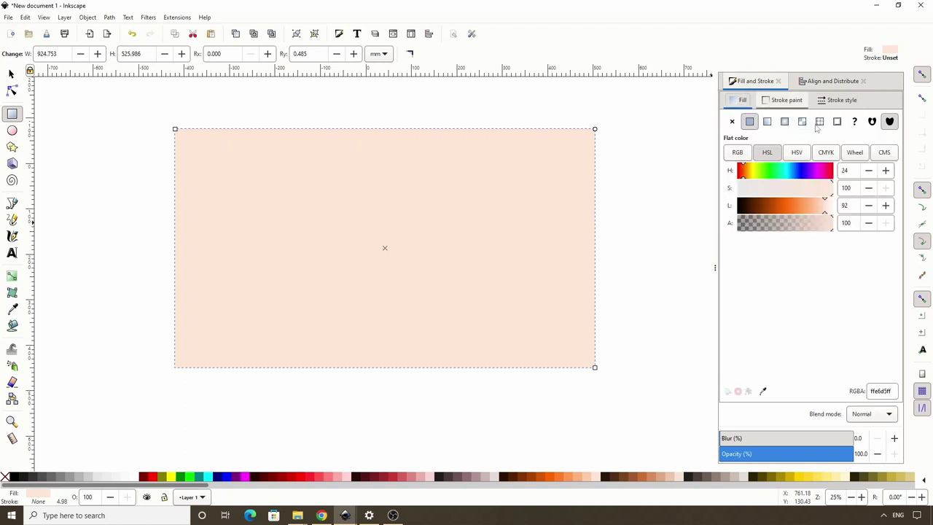
{"action": "left_click_drag", "start_coordinate": [829, 194], "coordinate": [798, 191]}
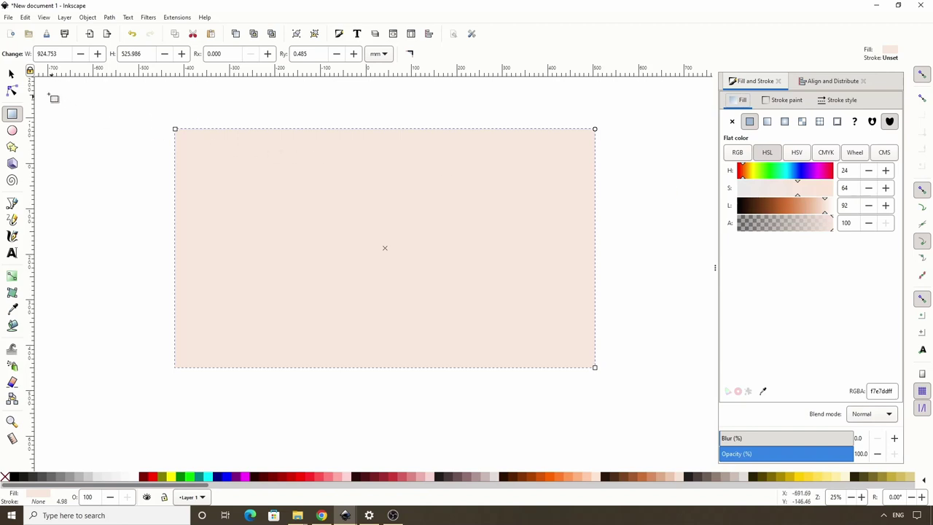
{"action": "left_click", "coordinate": [11, 74]}
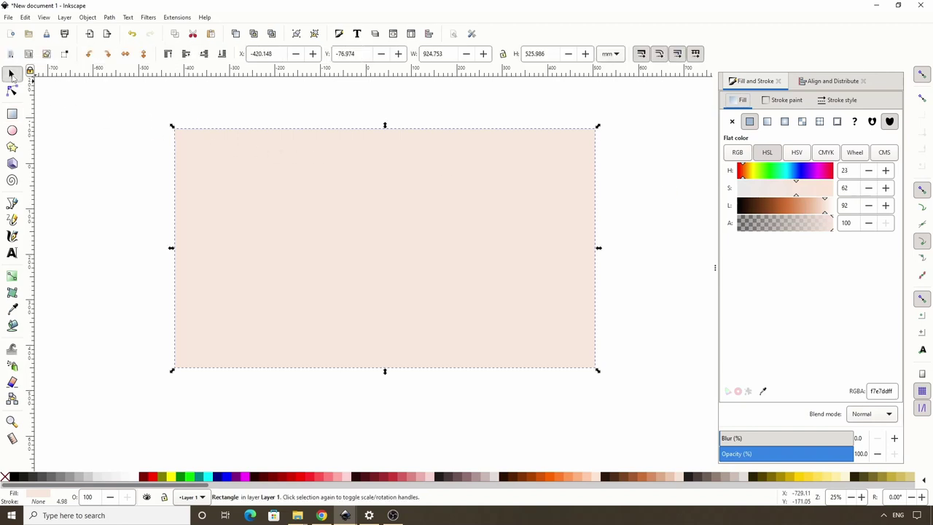
Lower the rectangle one step and centre it relative to the stamp group
{"action": "left_click", "coordinate": [204, 54]}
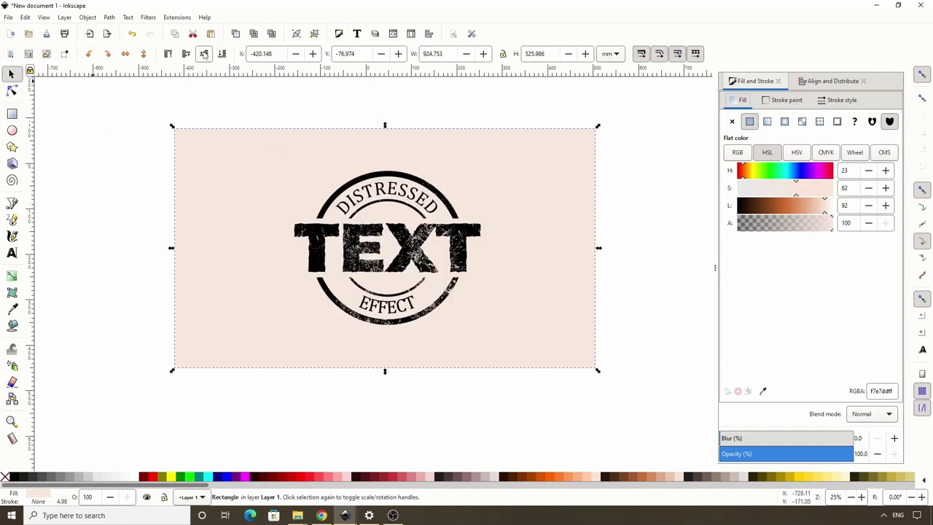
{"action": "left_click", "coordinate": [363, 237], "text": "shift"}
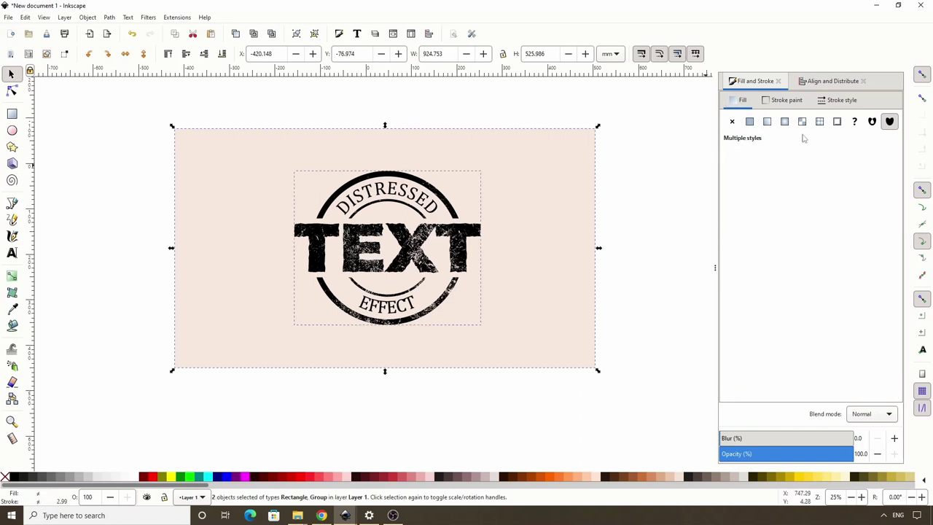
{"action": "left_click", "coordinate": [823, 82]}
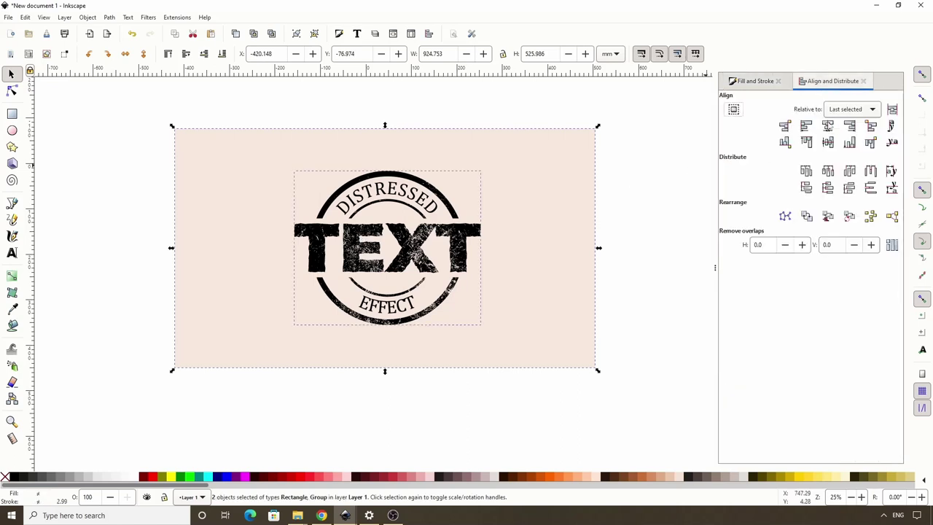
{"action": "left_click", "coordinate": [827, 126]}
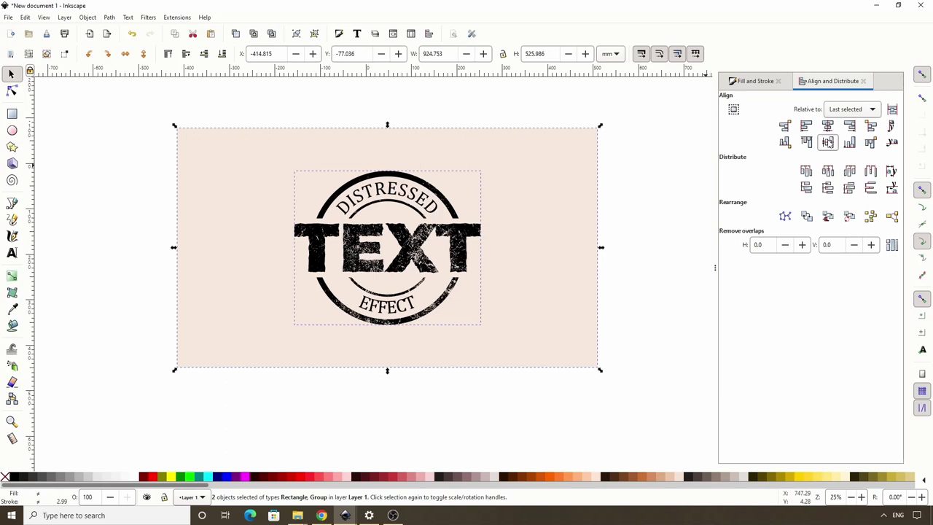
Reselect the rectangle alone and fix its stacking so it sits behind the stamp
{"action": "left_click", "coordinate": [146, 159]}
{"action": "left_click", "coordinate": [231, 187]}
{"action": "key", "text": "Home"}
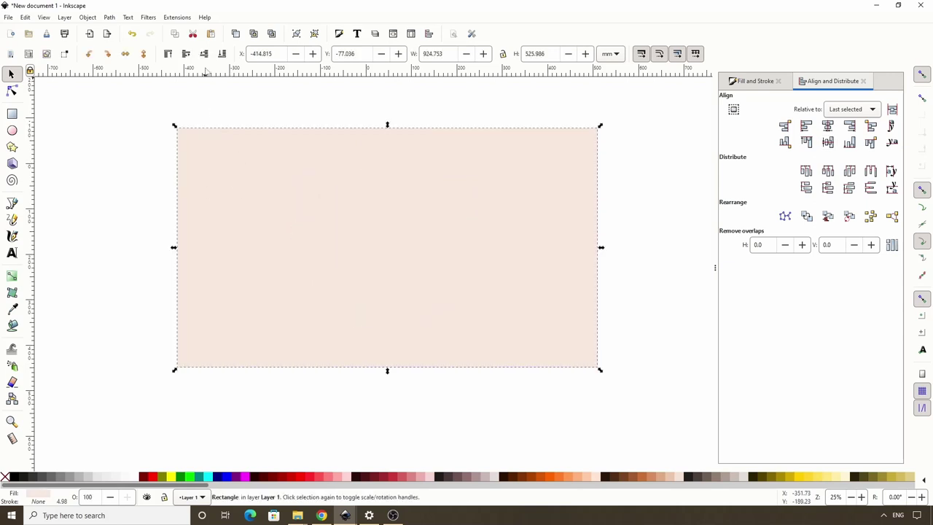
{"action": "left_click", "coordinate": [205, 55]}
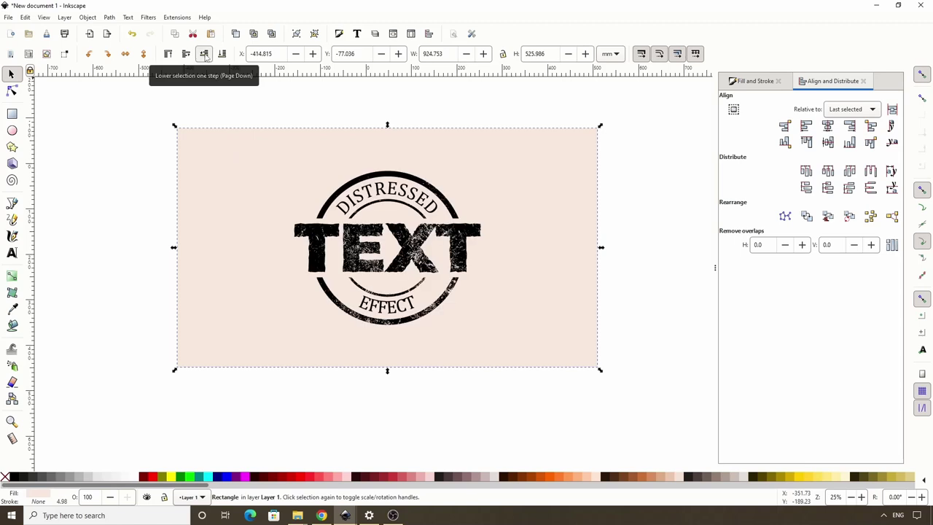
Open the Noise Fill filter with live preview and Turbulence as the noise type
{"action": "left_click", "coordinate": [148, 18]}
{"action": "mouse_move", "coordinate": [177, 165]}
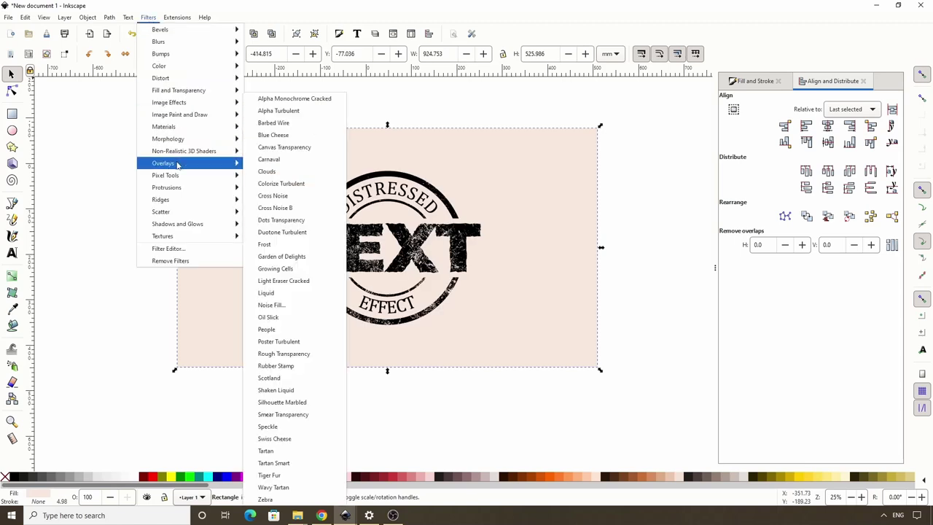
{"action": "left_click", "coordinate": [273, 306]}
{"action": "left_click", "coordinate": [104, 291]}
{"action": "left_click_drag", "start_coordinate": [203, 100], "coordinate": [151, 55]}
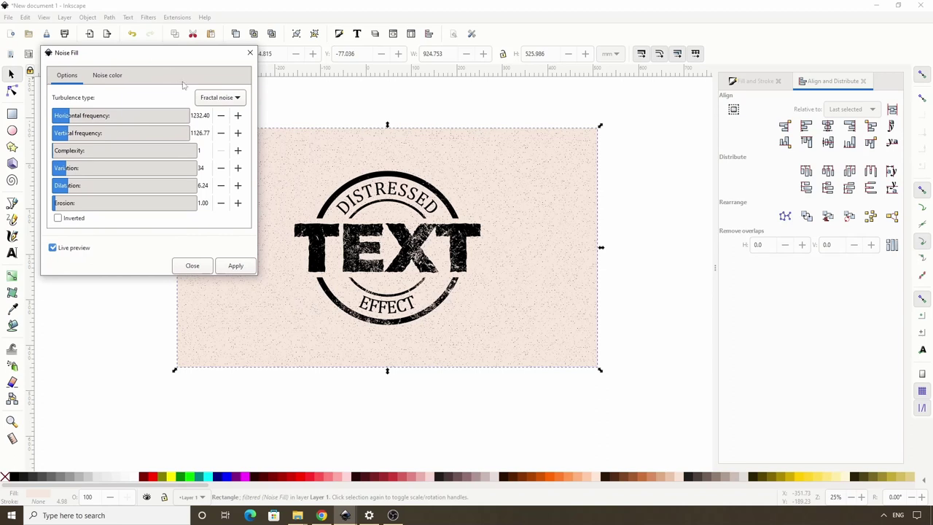
{"action": "left_click", "coordinate": [228, 101]}
{"action": "left_click", "coordinate": [224, 115]}
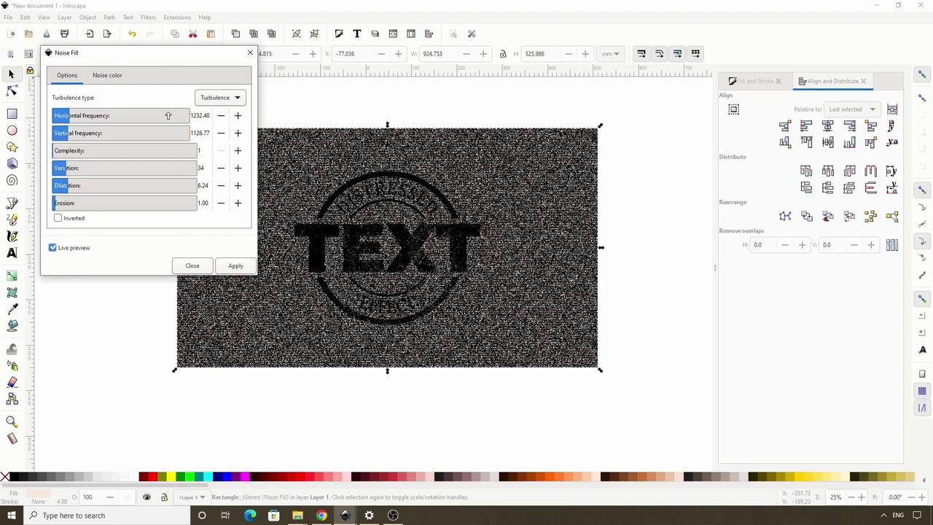
Set noise frequencies to about 2042 and 1690, complexity 2, variation 48, dilatation 11.65
{"action": "left_click", "coordinate": [75, 117]}
{"action": "left_click", "coordinate": [74, 134]}
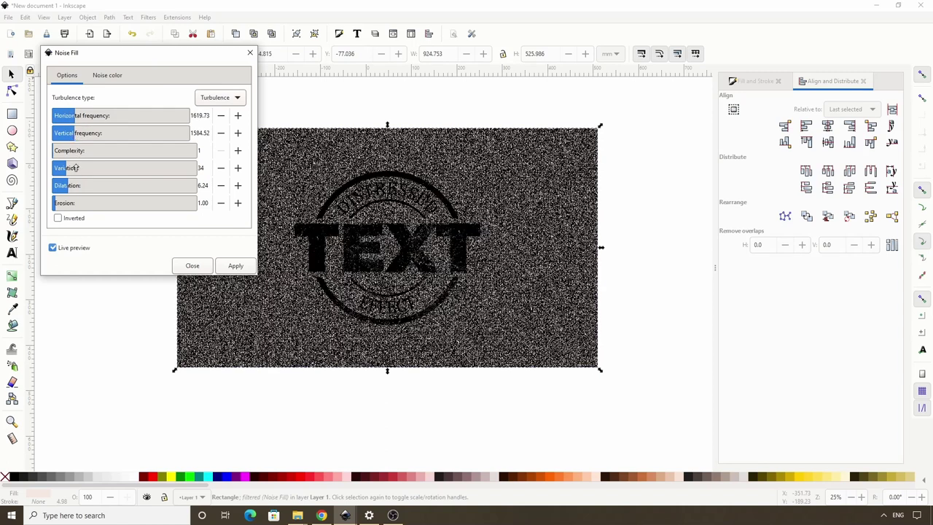
{"action": "left_click", "coordinate": [67, 152]}
{"action": "left_click", "coordinate": [73, 152]}
{"action": "left_click", "coordinate": [76, 185]}
{"action": "left_click", "coordinate": [80, 186]}
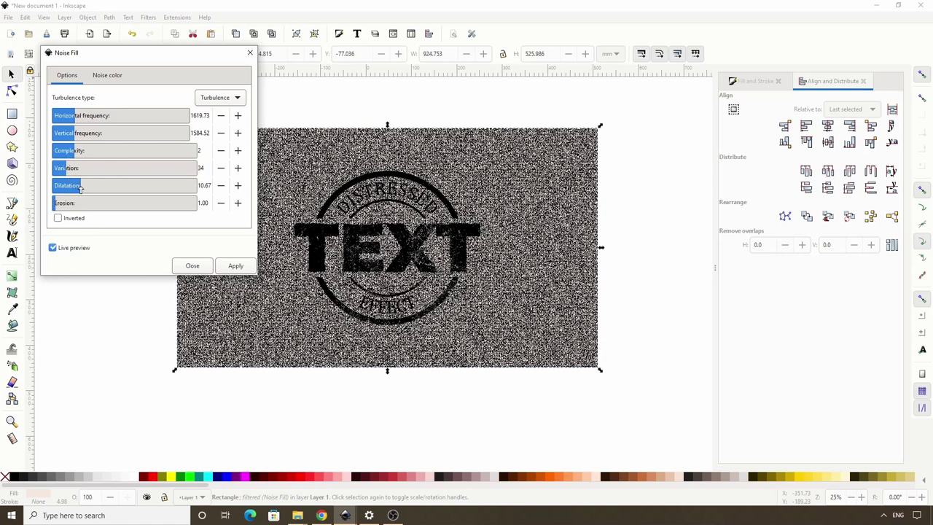
{"action": "left_click", "coordinate": [84, 187]}
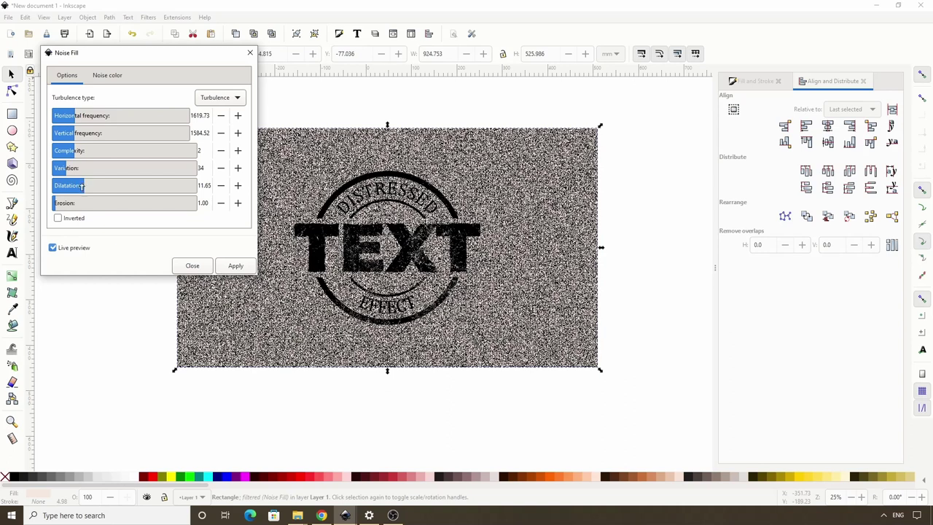
{"action": "left_click", "coordinate": [72, 170]}
{"action": "left_click", "coordinate": [80, 115]}
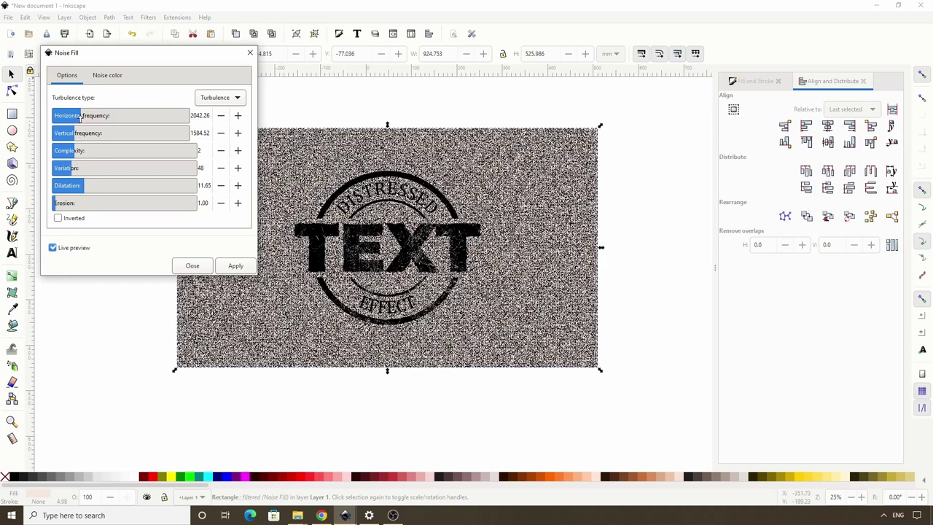
{"action": "left_click", "coordinate": [76, 133]}
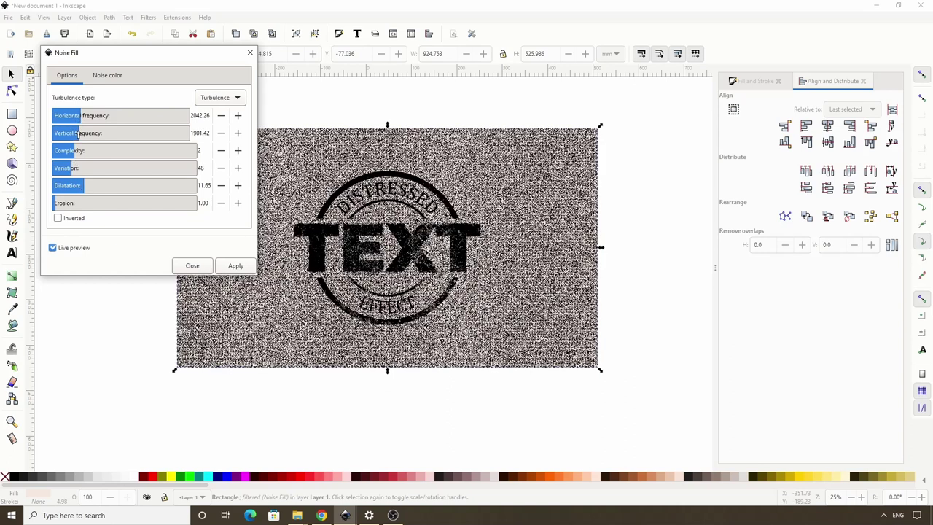
{"action": "left_click", "coordinate": [74, 134]}
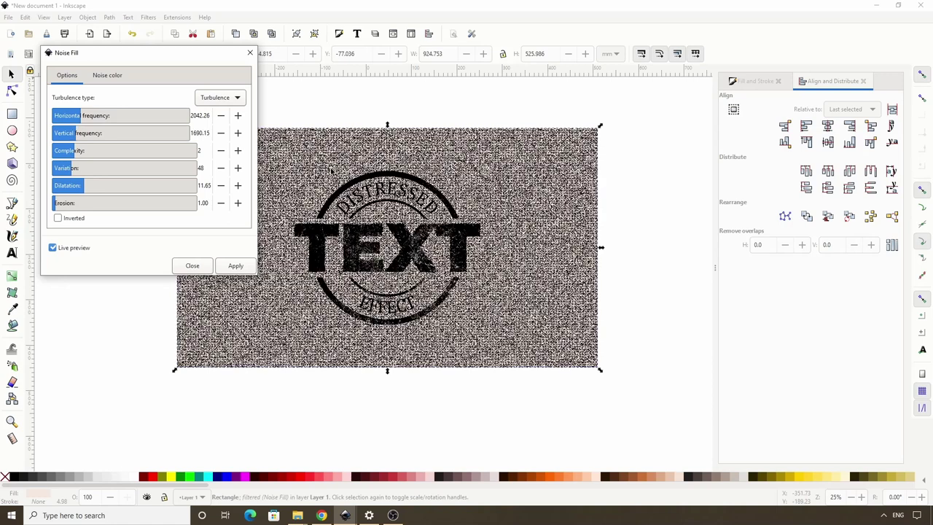
Lower the black noise colour alpha to 16 and apply the filter to the rectangle
{"action": "left_click", "coordinate": [114, 76]}
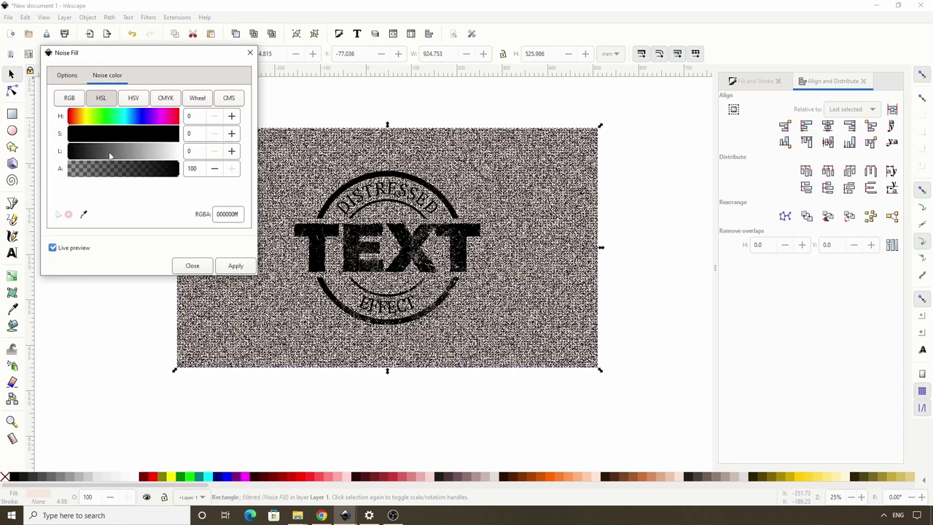
{"action": "left_click_drag", "start_coordinate": [155, 173], "coordinate": [85, 168]}
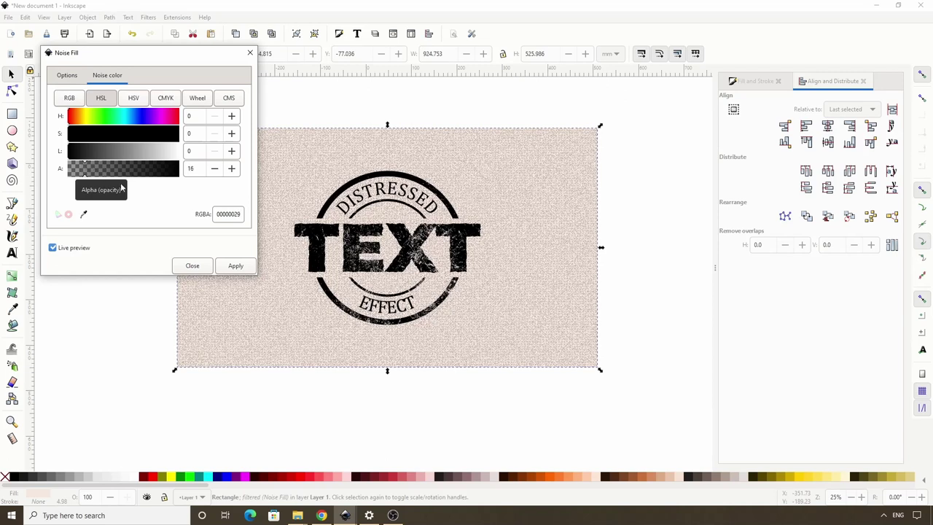
{"action": "left_click", "coordinate": [235, 267]}
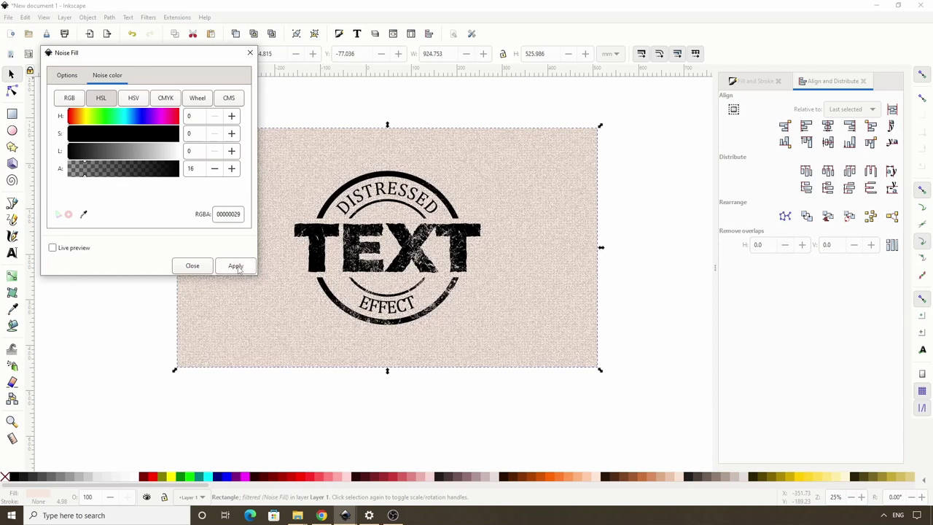
{"action": "left_click", "coordinate": [192, 267]}
{"action": "left_click", "coordinate": [133, 275]}
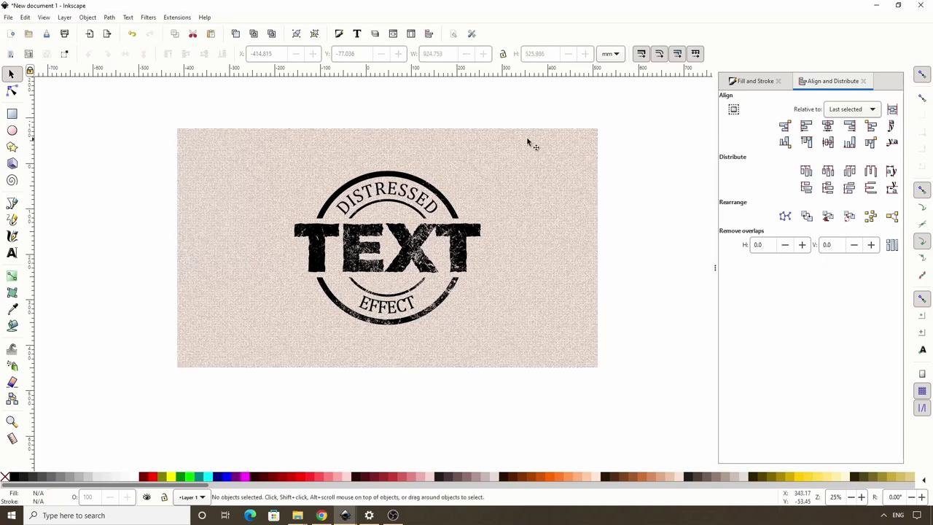